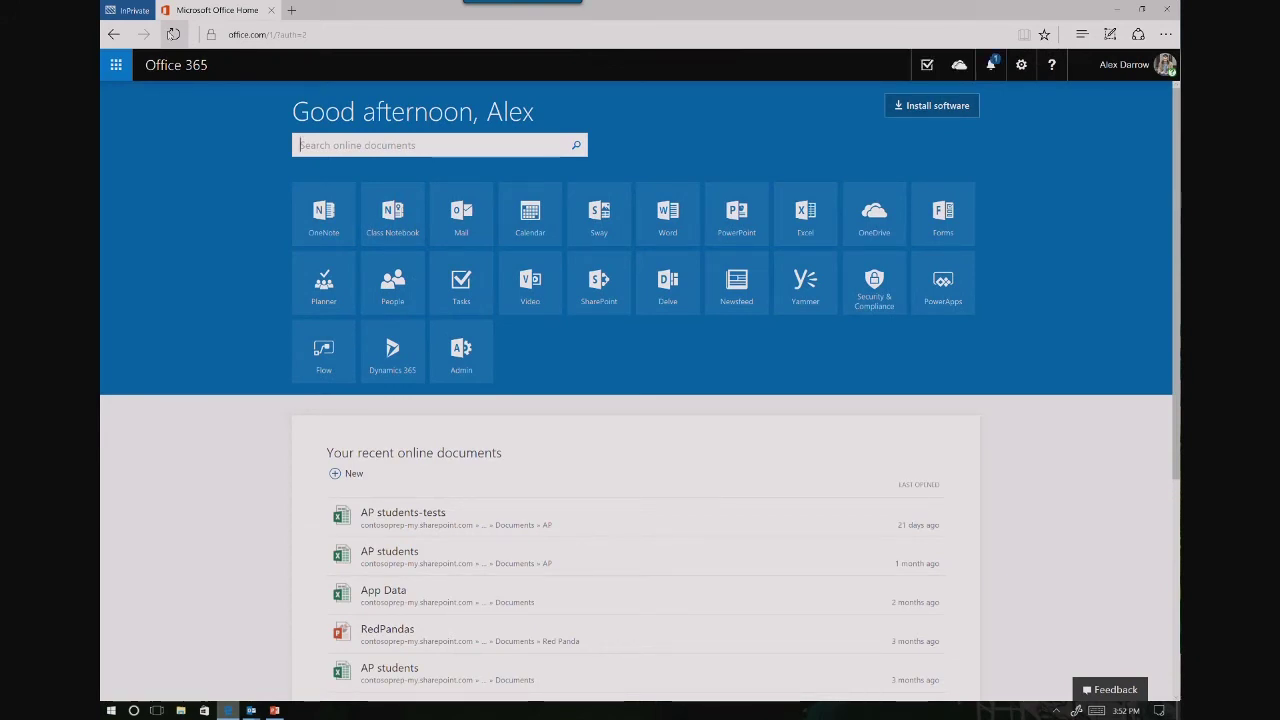
Launch the Office 365 Admin center and show the Active users list
click(467, 372)
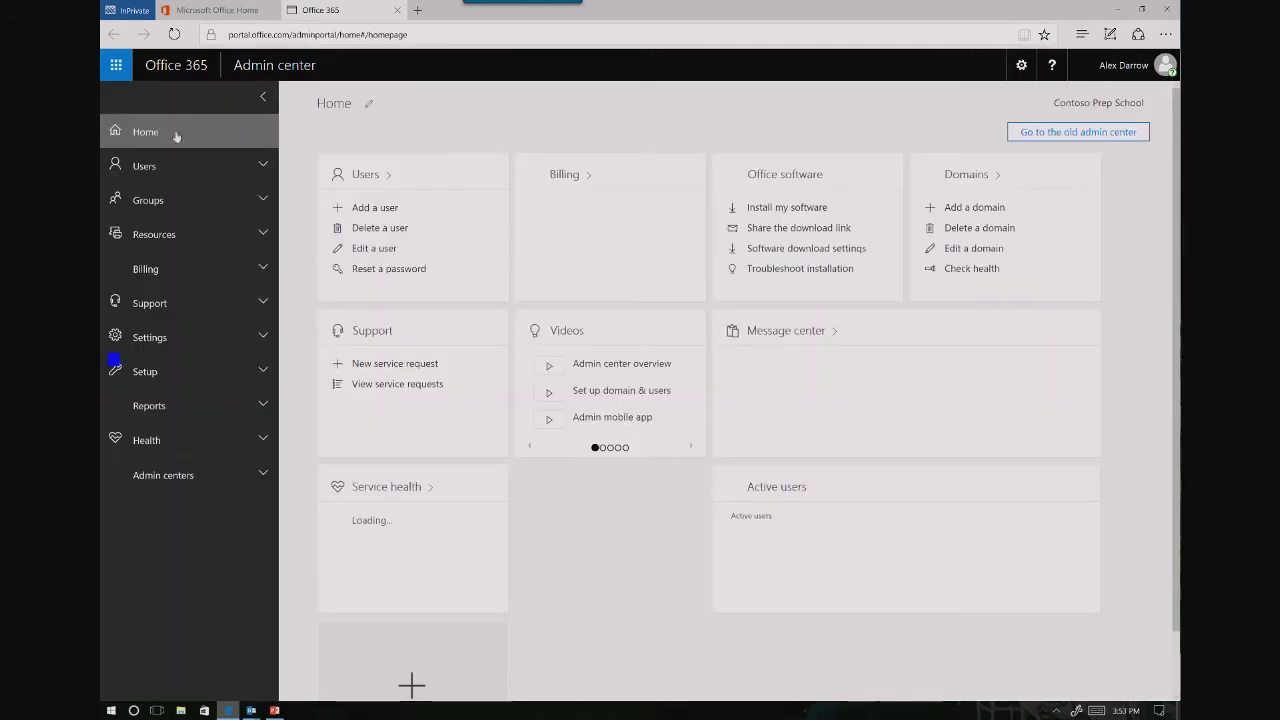
click(174, 168)
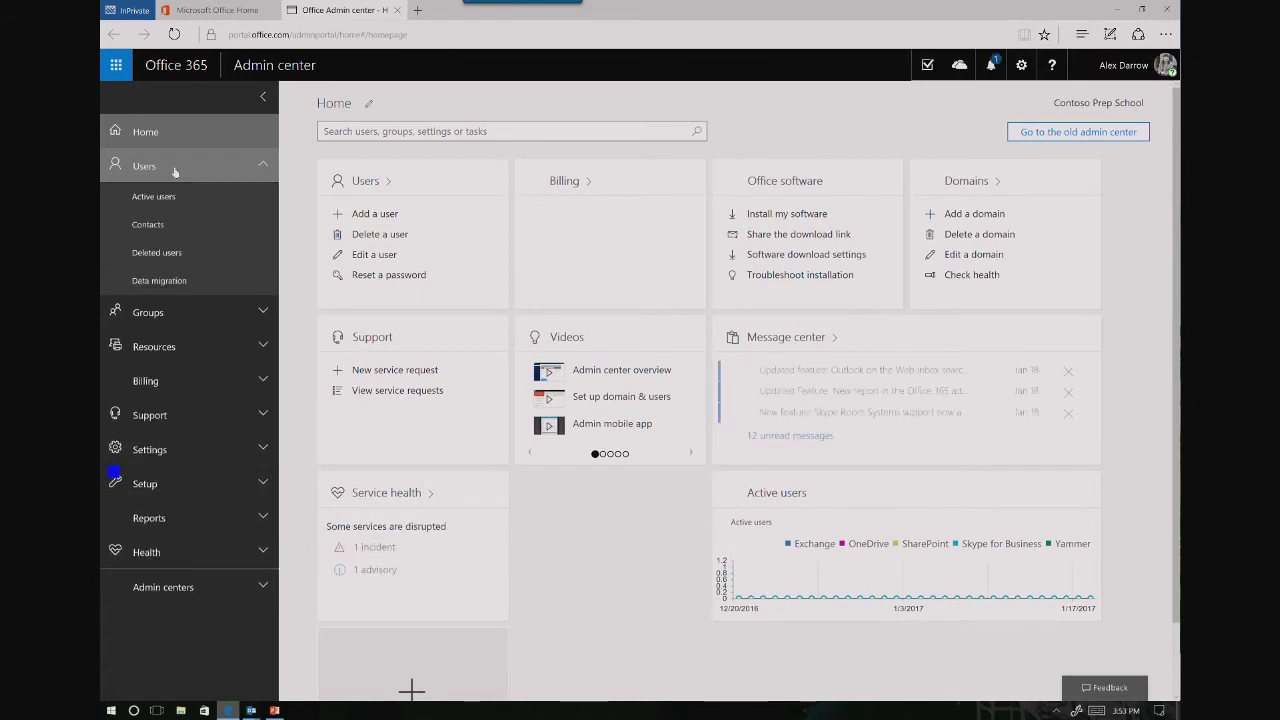
click(174, 170)
right_click(176, 170)
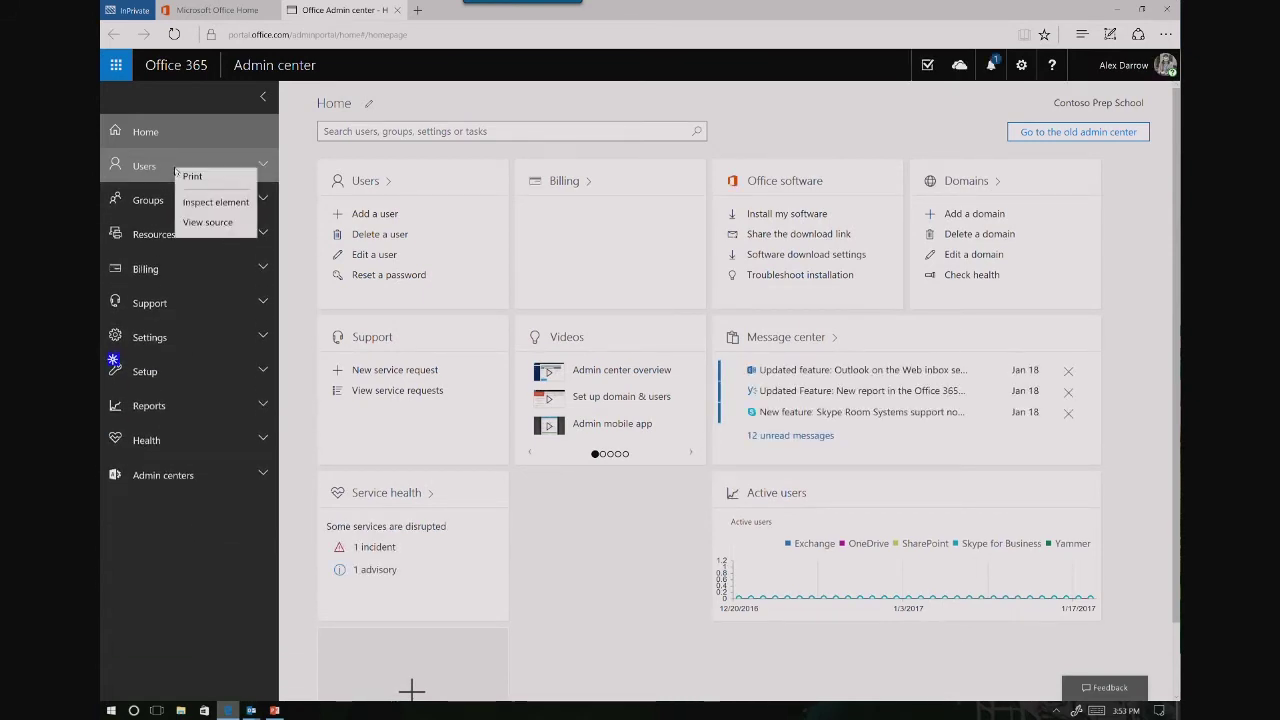
click(340, 205)
right_click(367, 187)
click(324, 216)
click(372, 186)
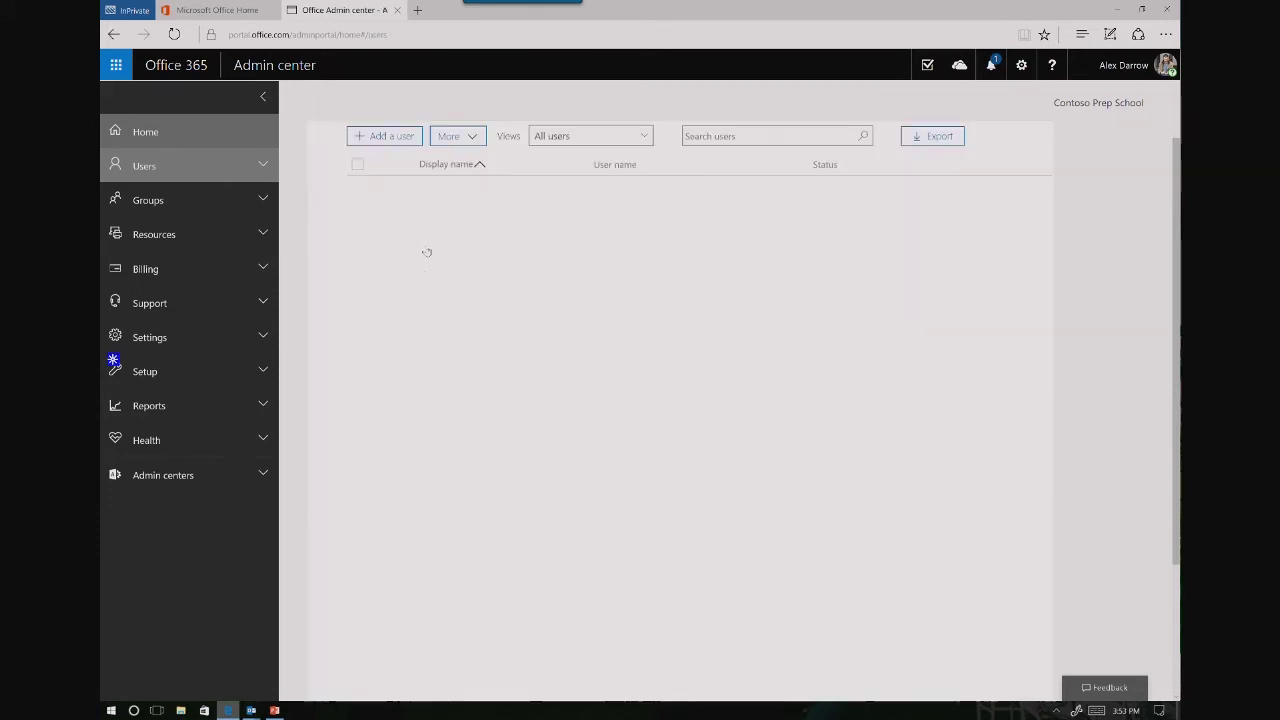
click(398, 141)
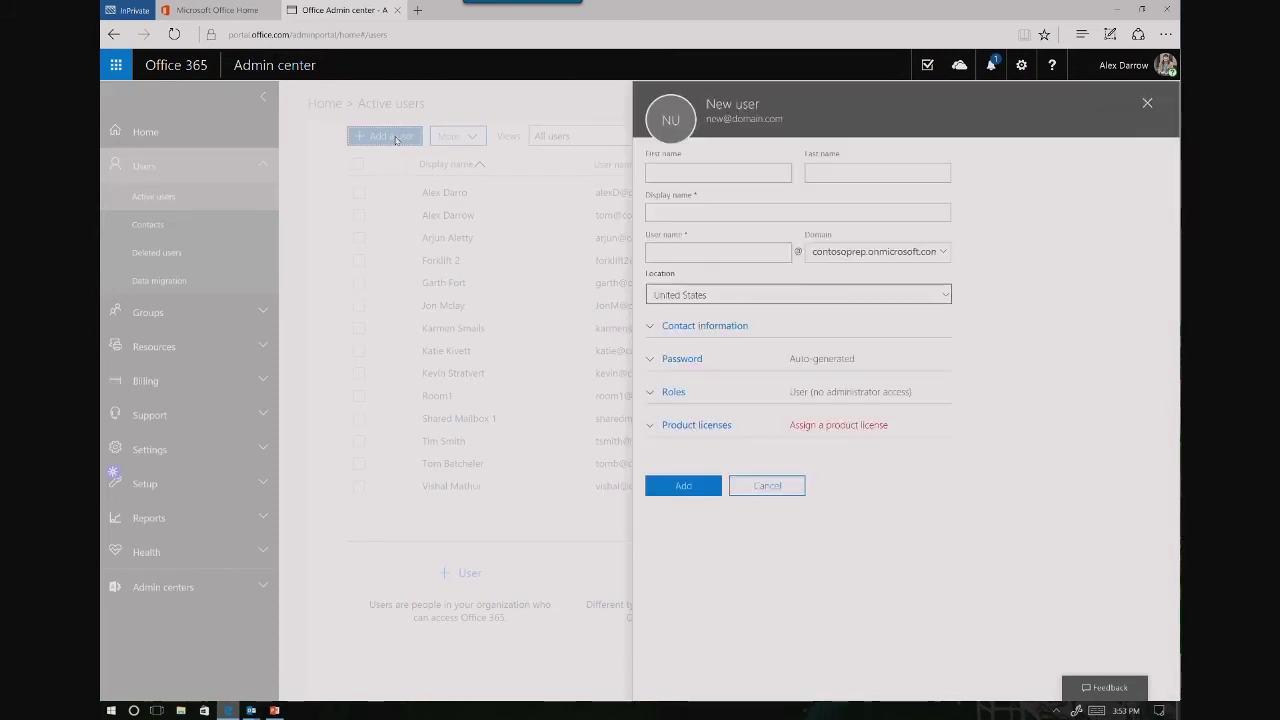
click(396, 140)
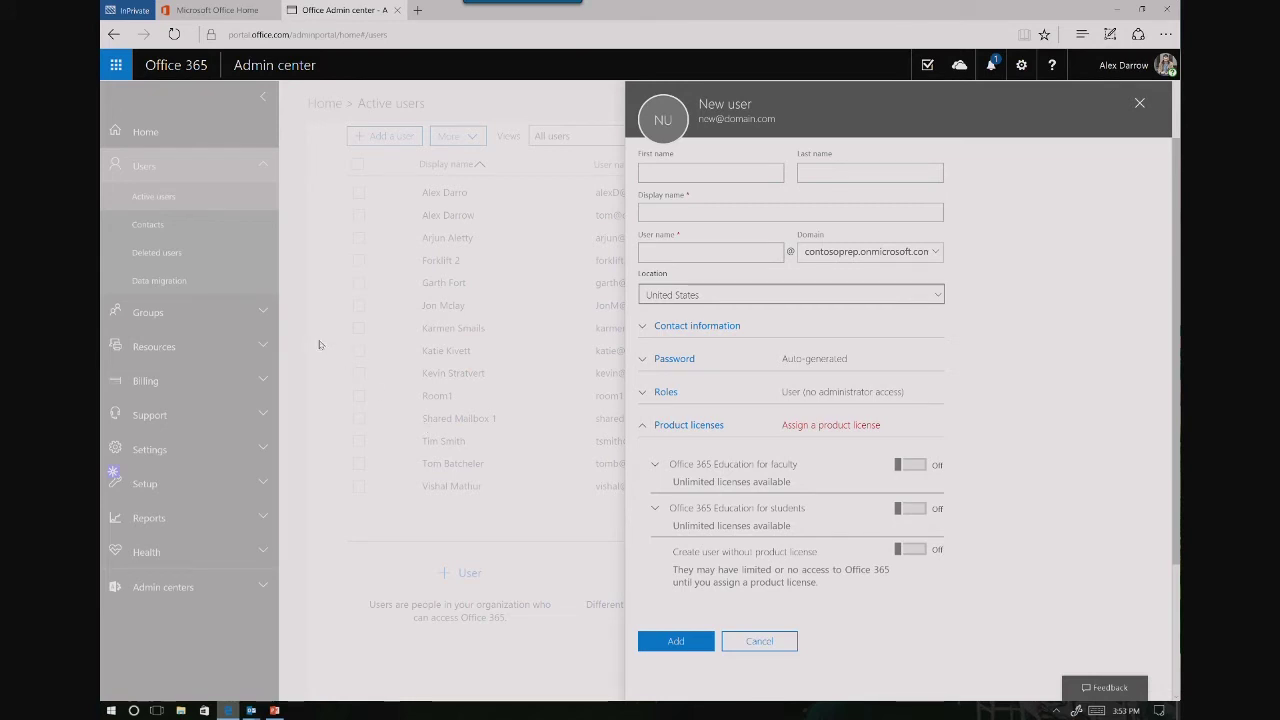
click(1139, 103)
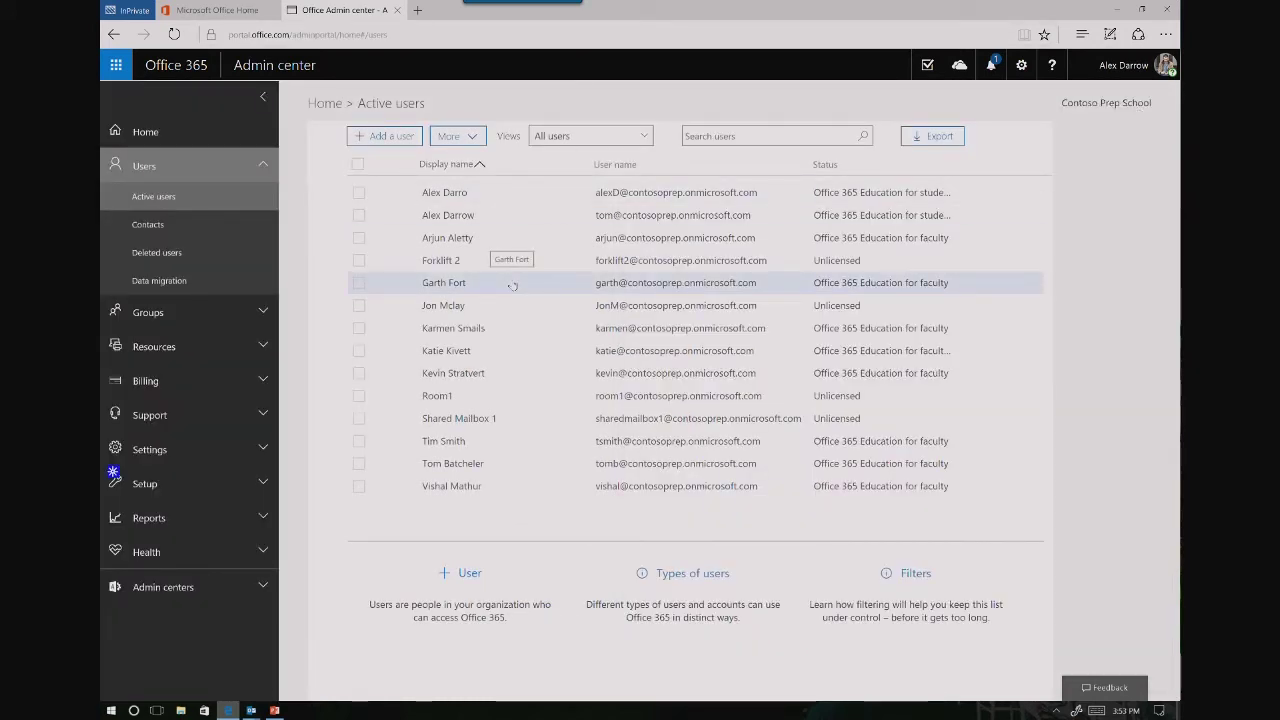
Start Import multiple users, upload my_users.csv and verify the file
click(461, 135)
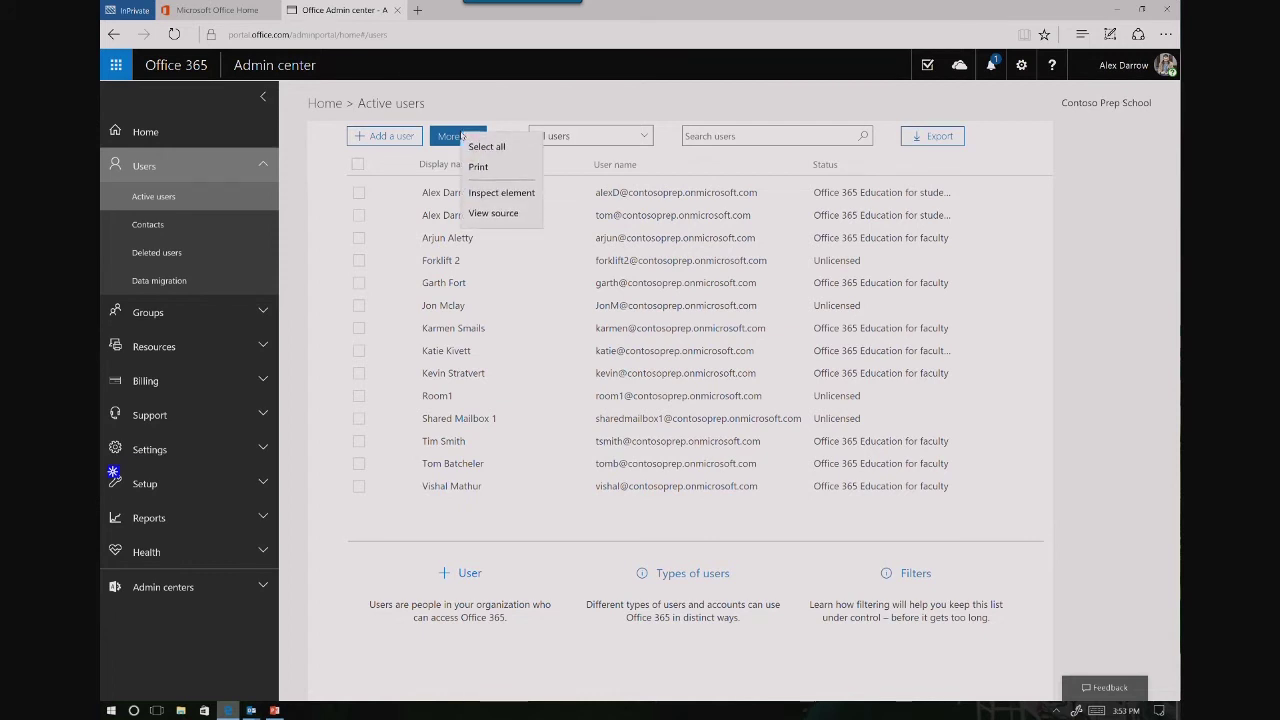
click(511, 84)
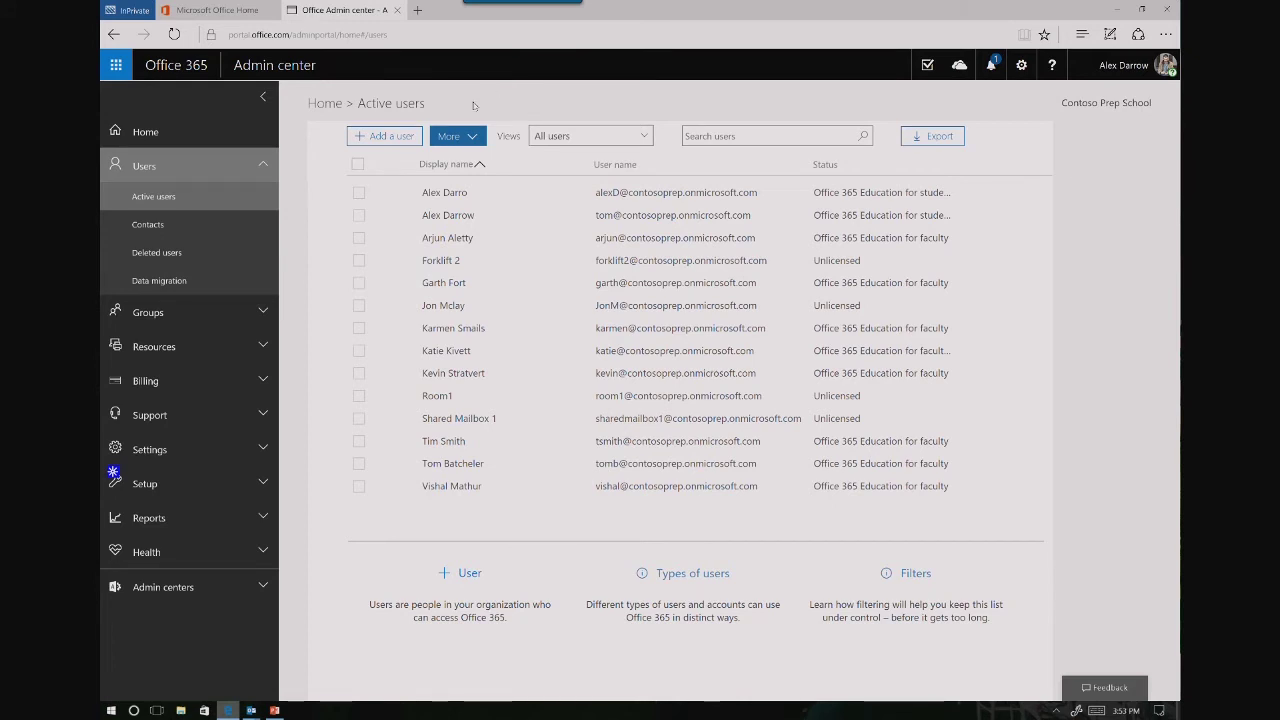
click(470, 136)
click(474, 165)
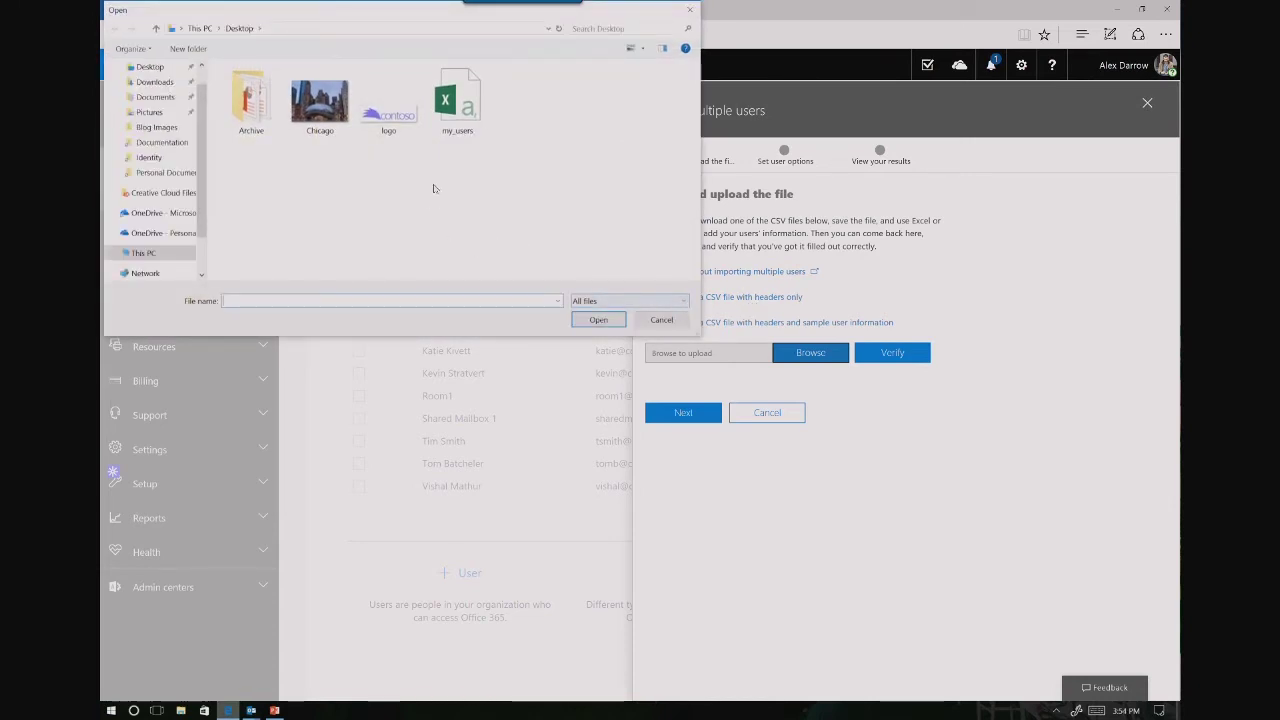
double_click(458, 130)
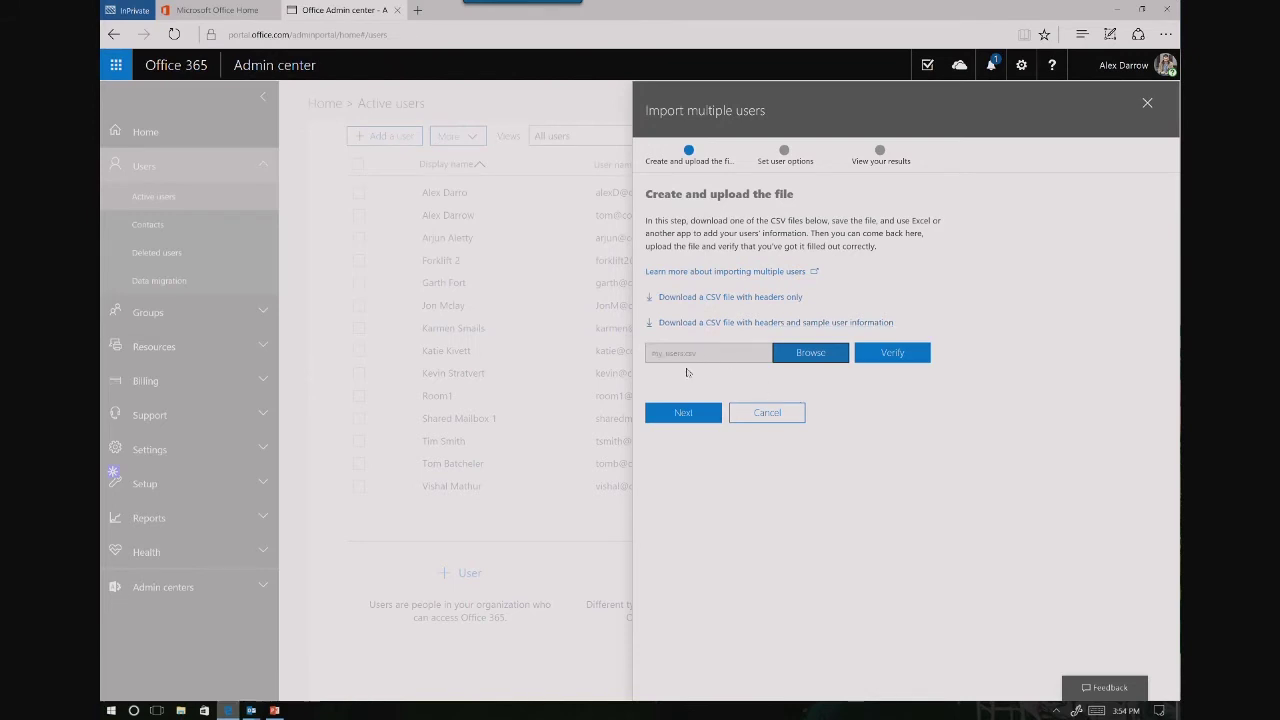
click(885, 358)
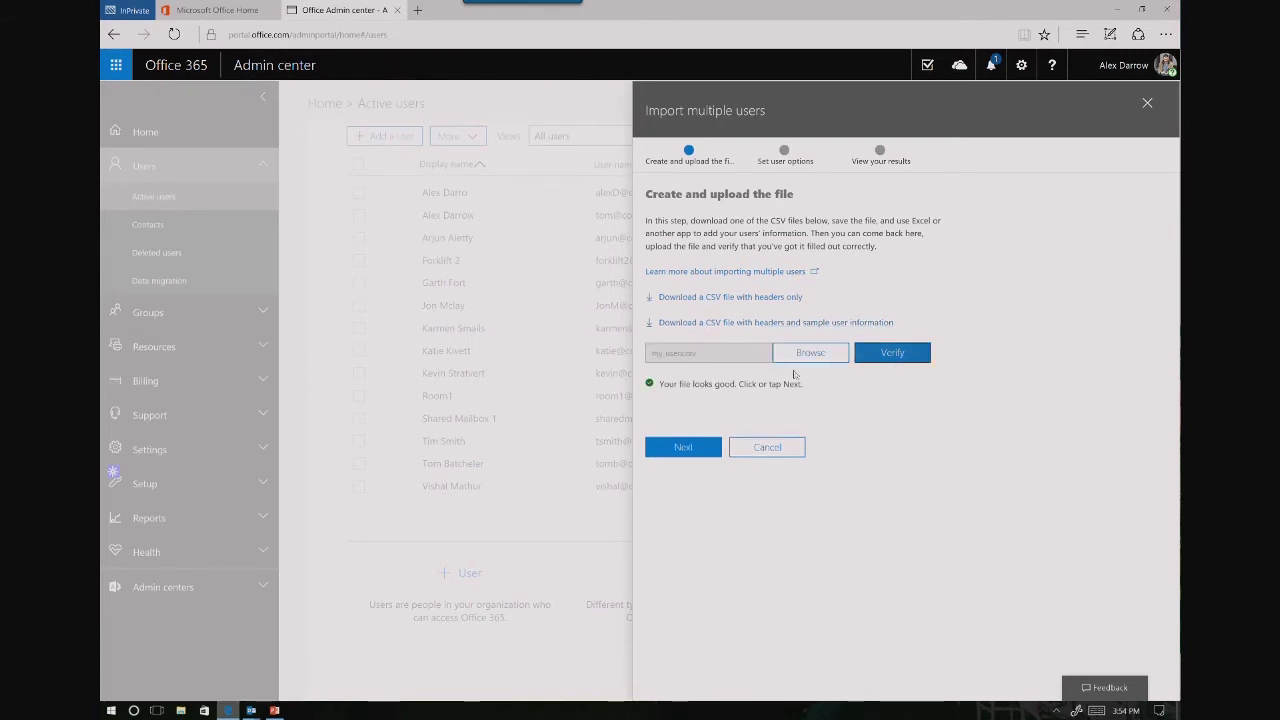
Assign the Office 365 Education for faculty license and create the imported users
click(684, 452)
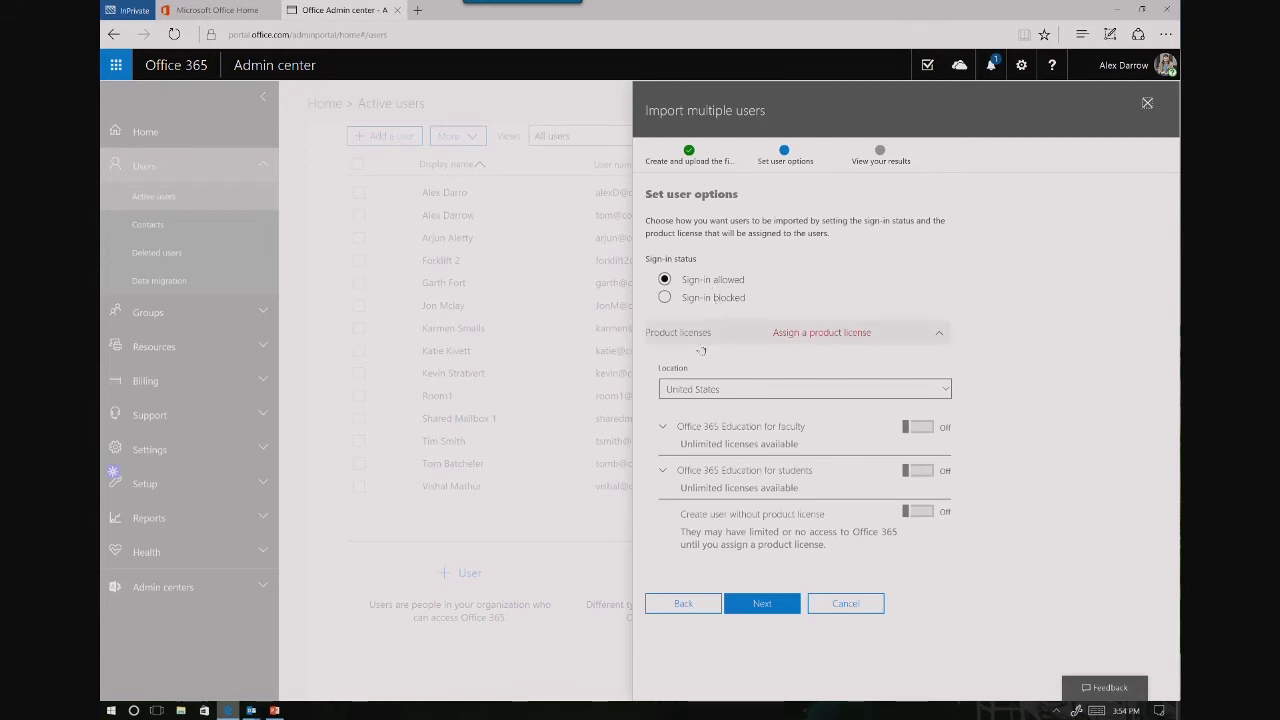
click(852, 340)
click(860, 334)
click(915, 427)
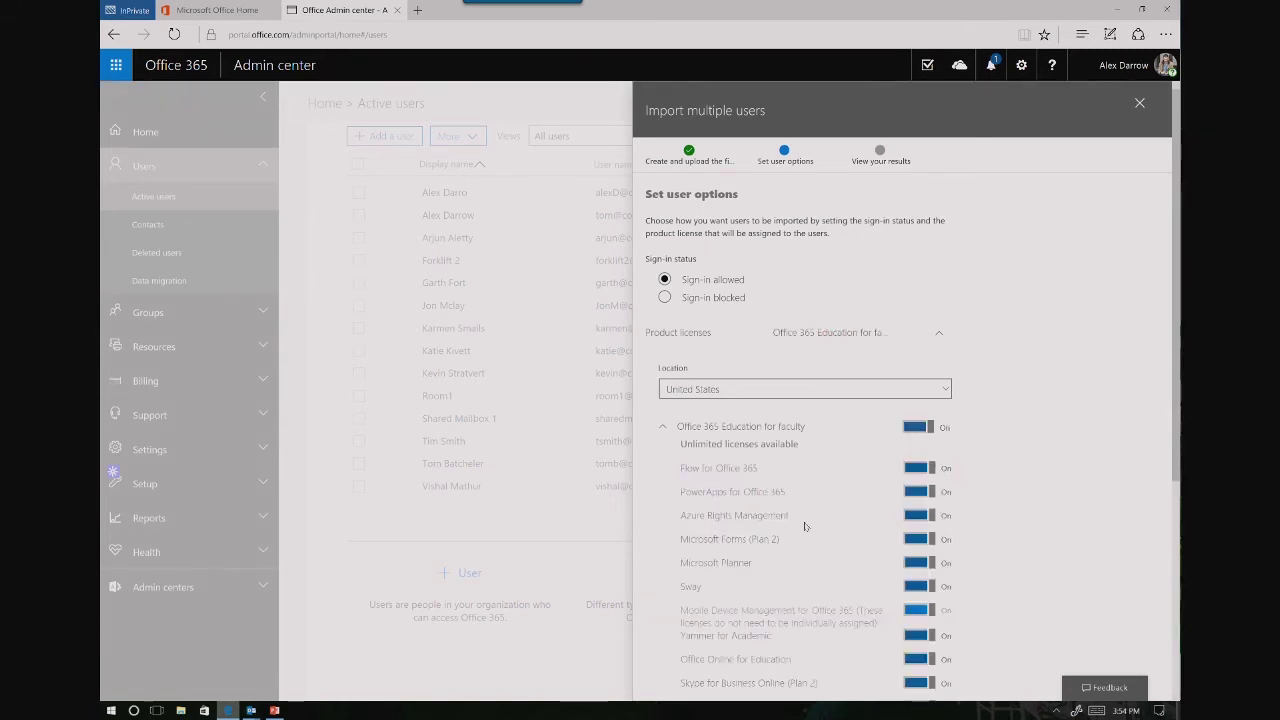
scroll(1067, 466, down, 5)
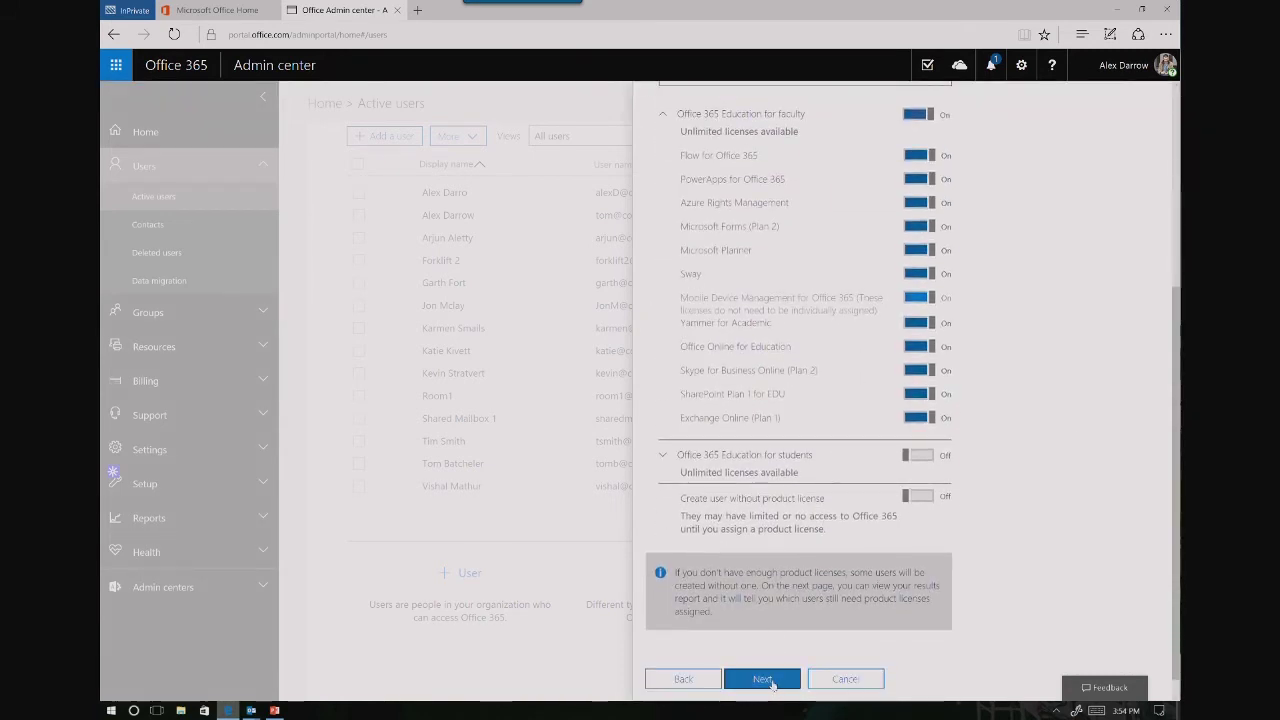
click(773, 684)
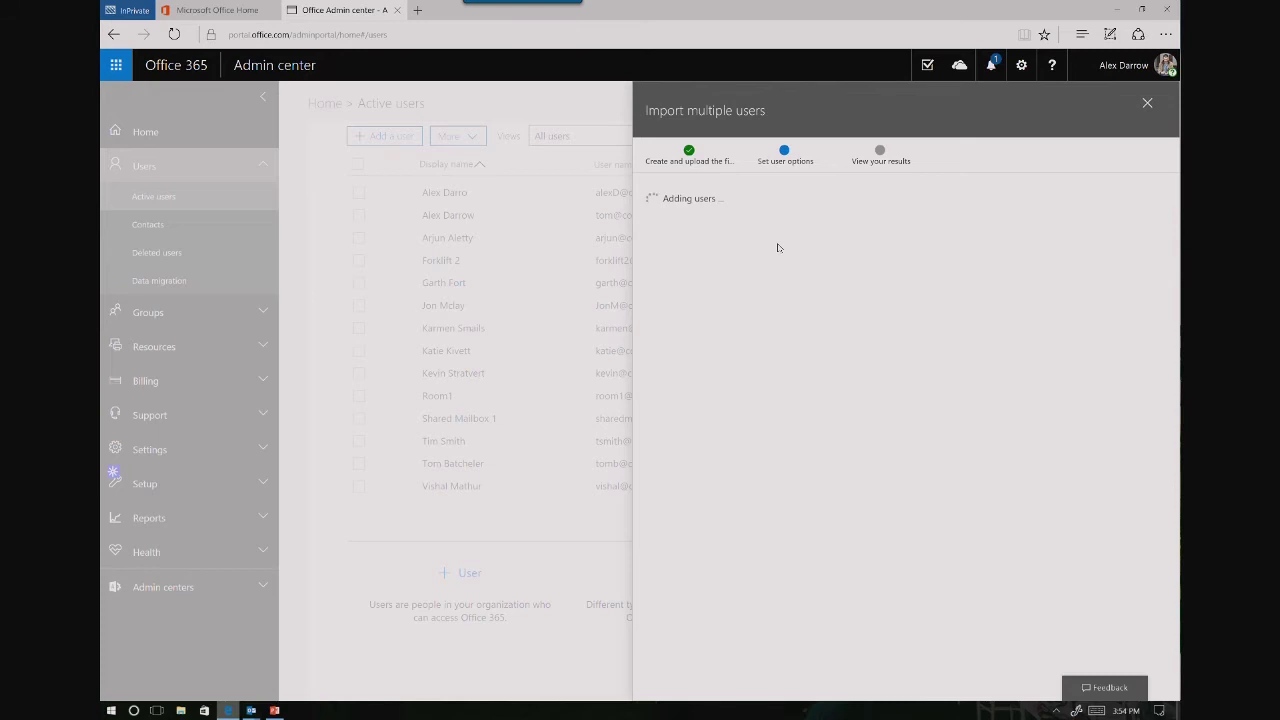
Go to portal.azure.com in a new tab and view Azure Active Directory's Users at Risk
click(417, 10)
text(portal.azure.com/)
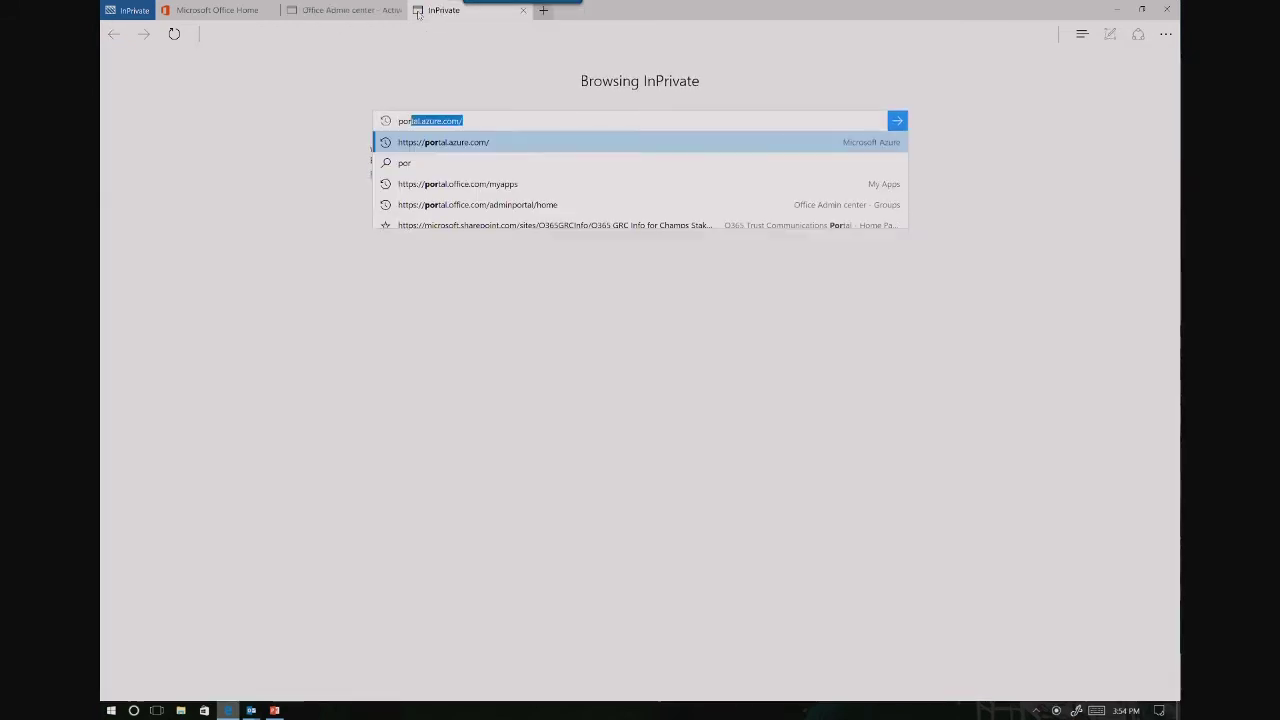
key(Return)
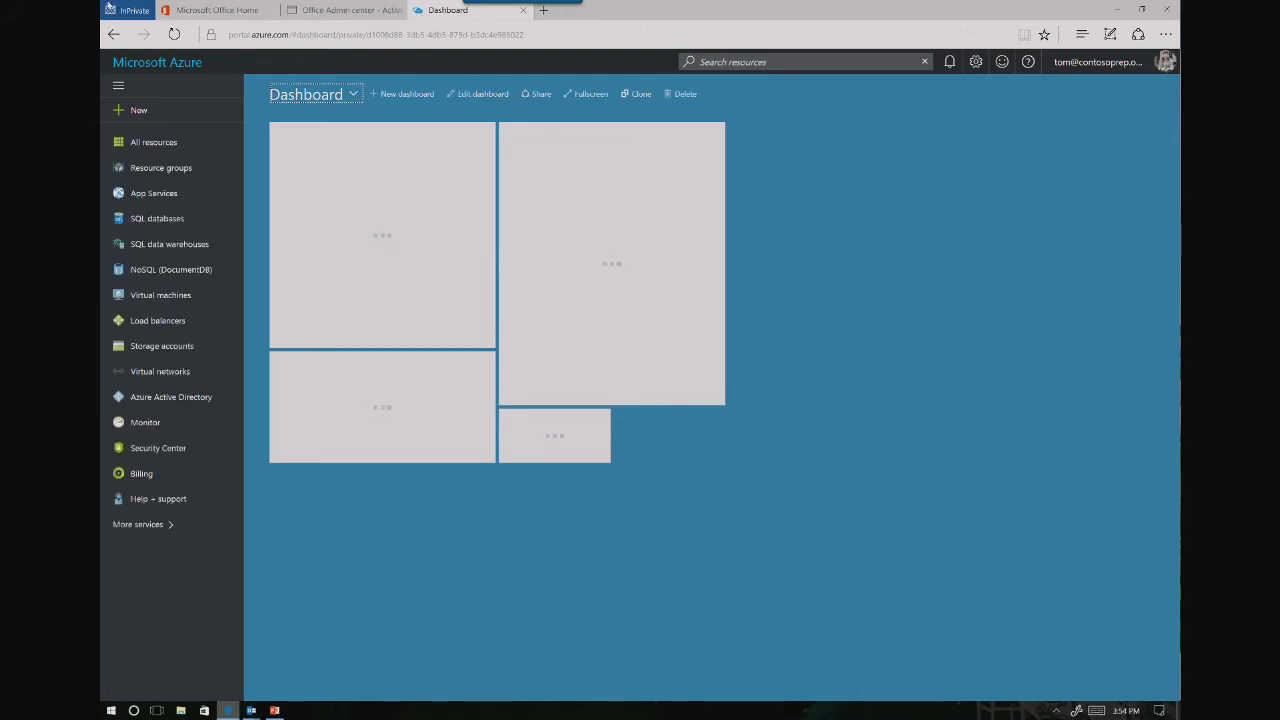
click(163, 400)
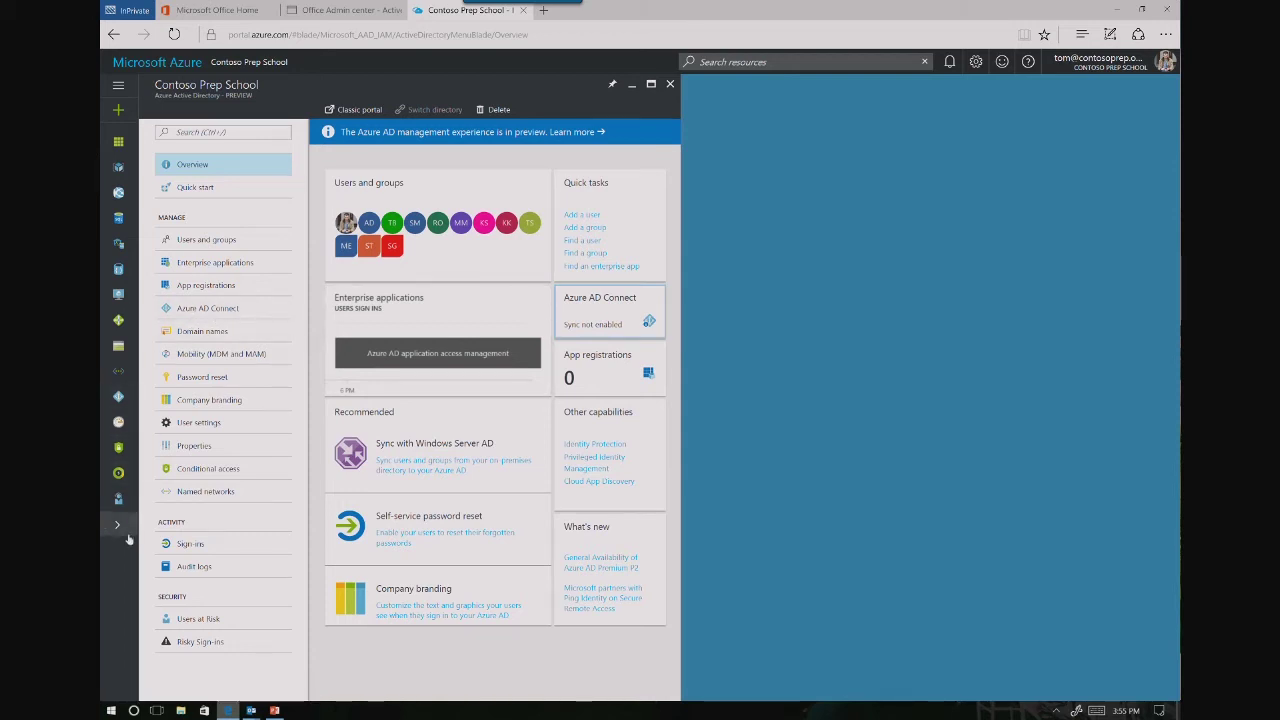
click(227, 626)
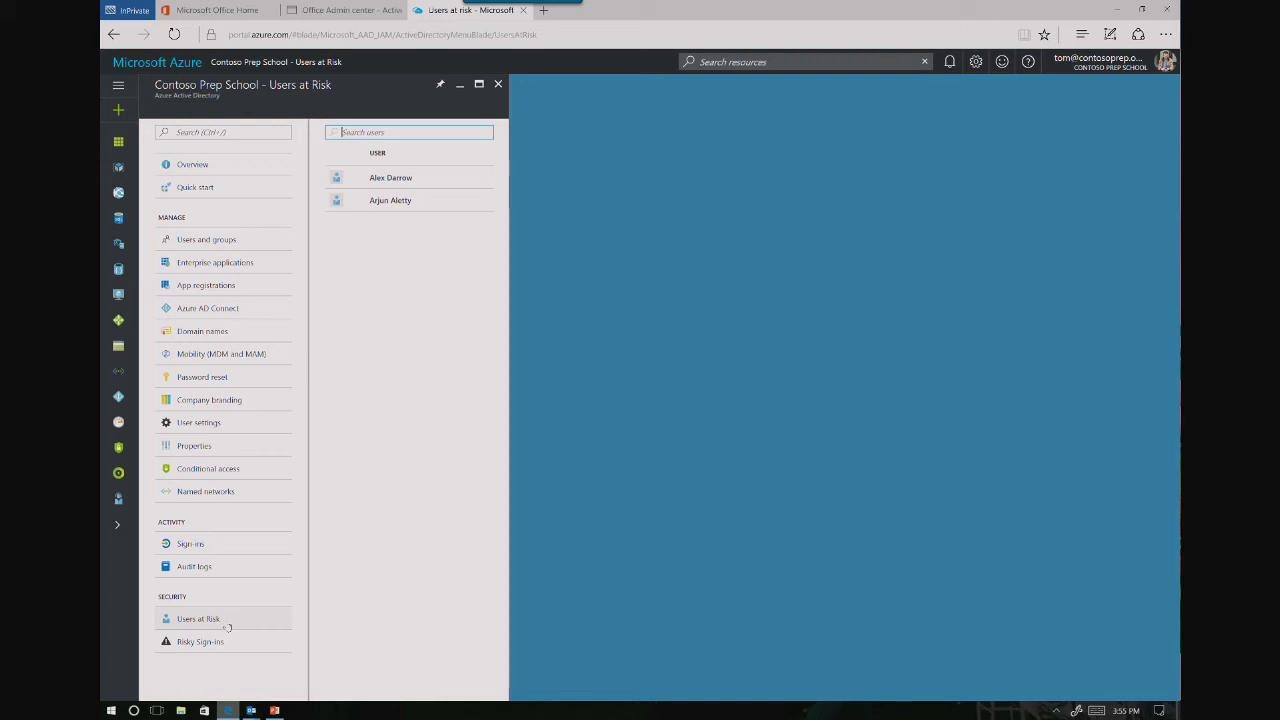
Show Contoso Prep School's Enterprise applications overview after viewing the first at-risk user
click(392, 179)
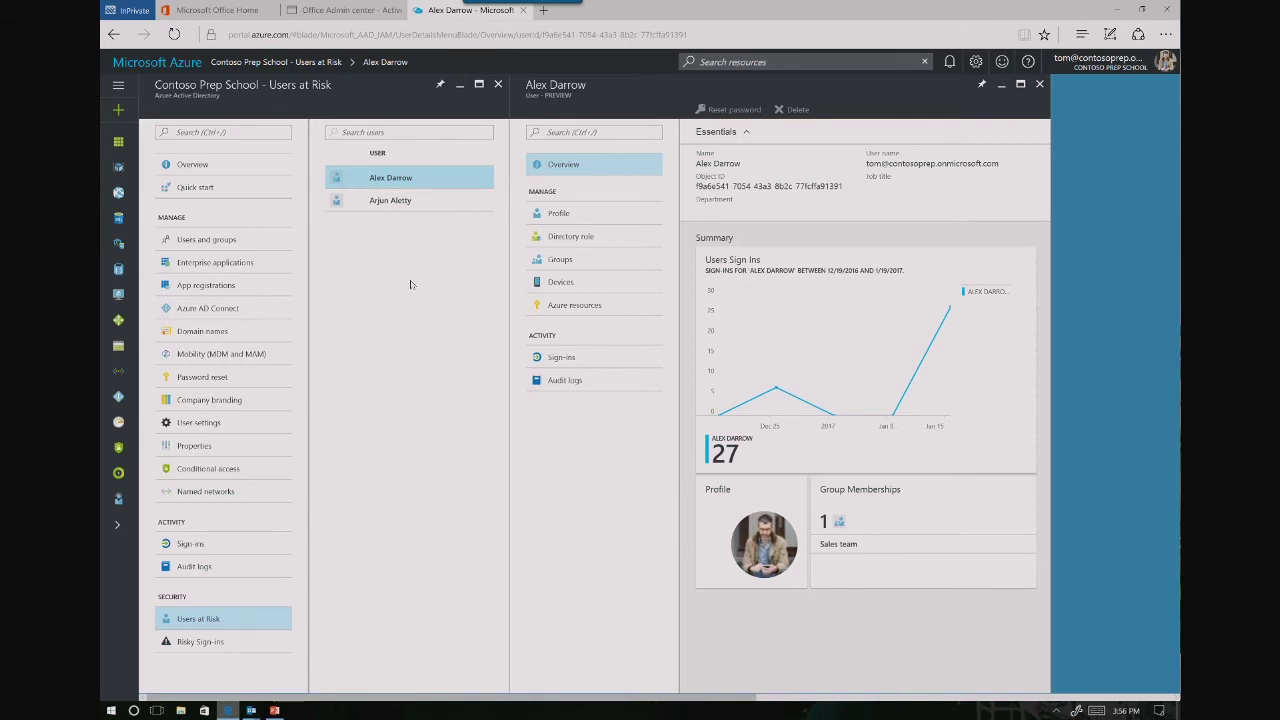
click(250, 262)
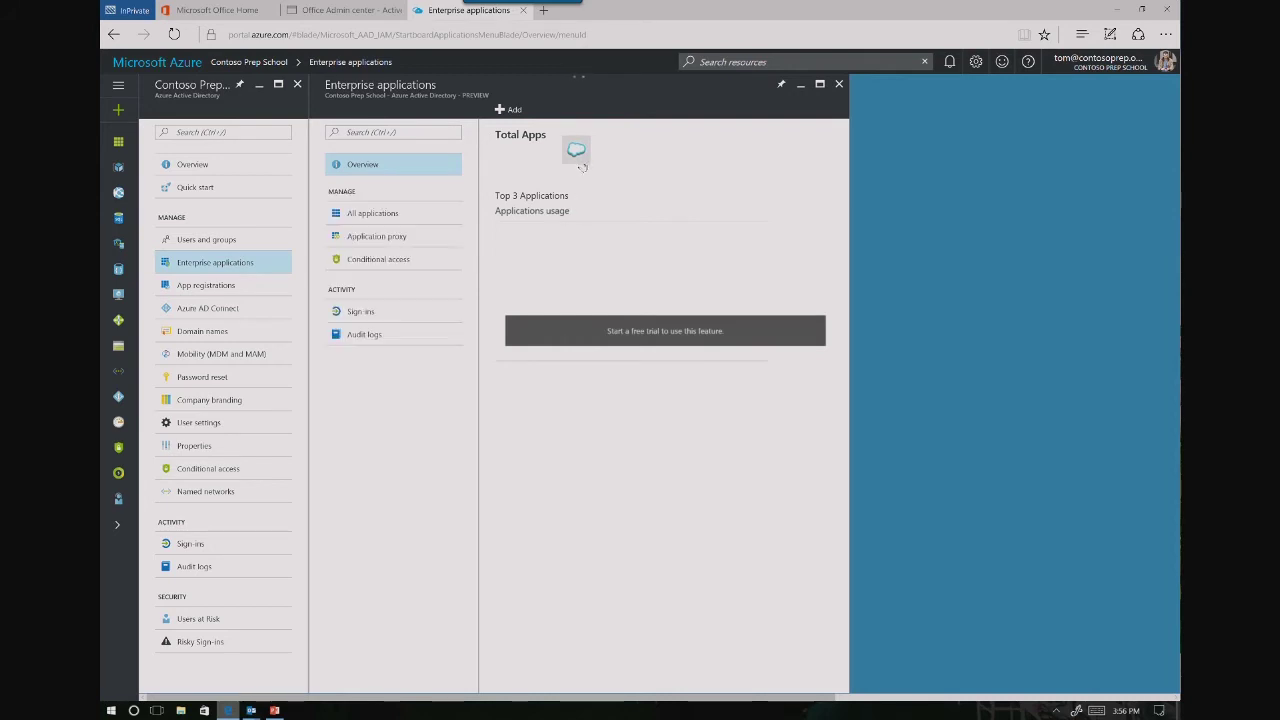
Search the gallery for 'Drop' and add Dropbox for Business as an enterprise application
click(510, 111)
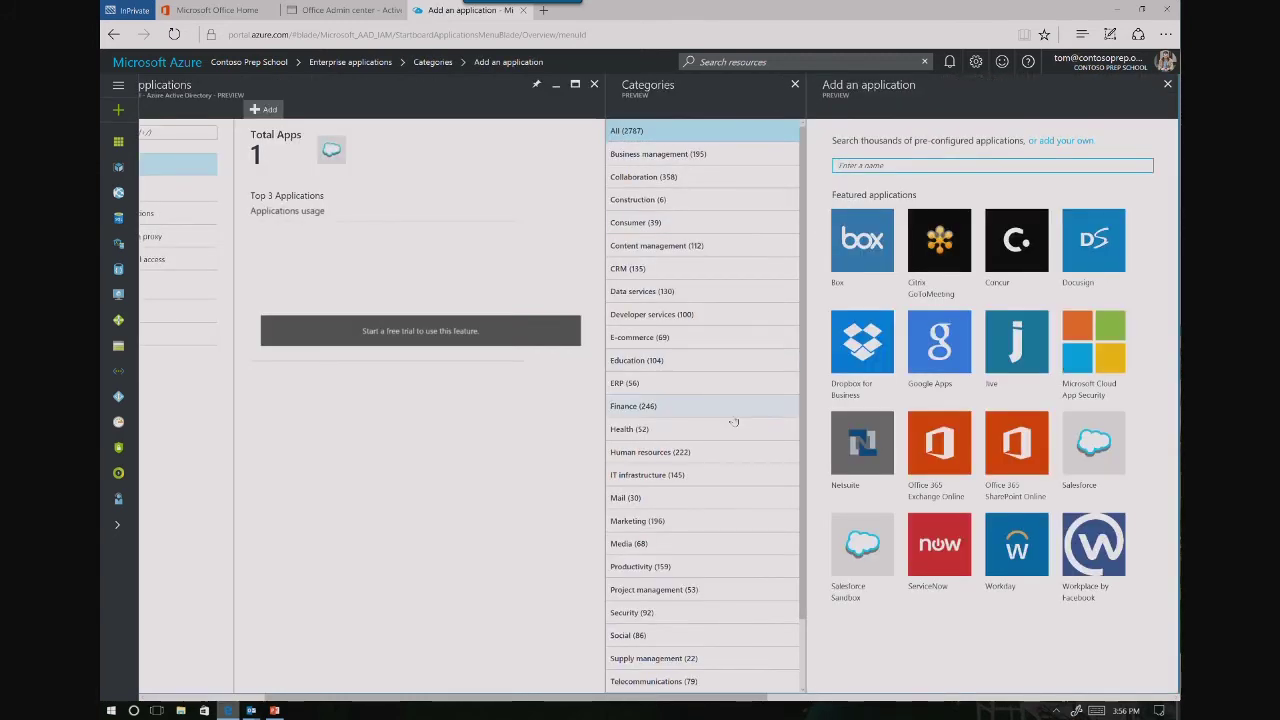
scroll(730, 420, down, 2)
scroll(731, 420, up, 3)
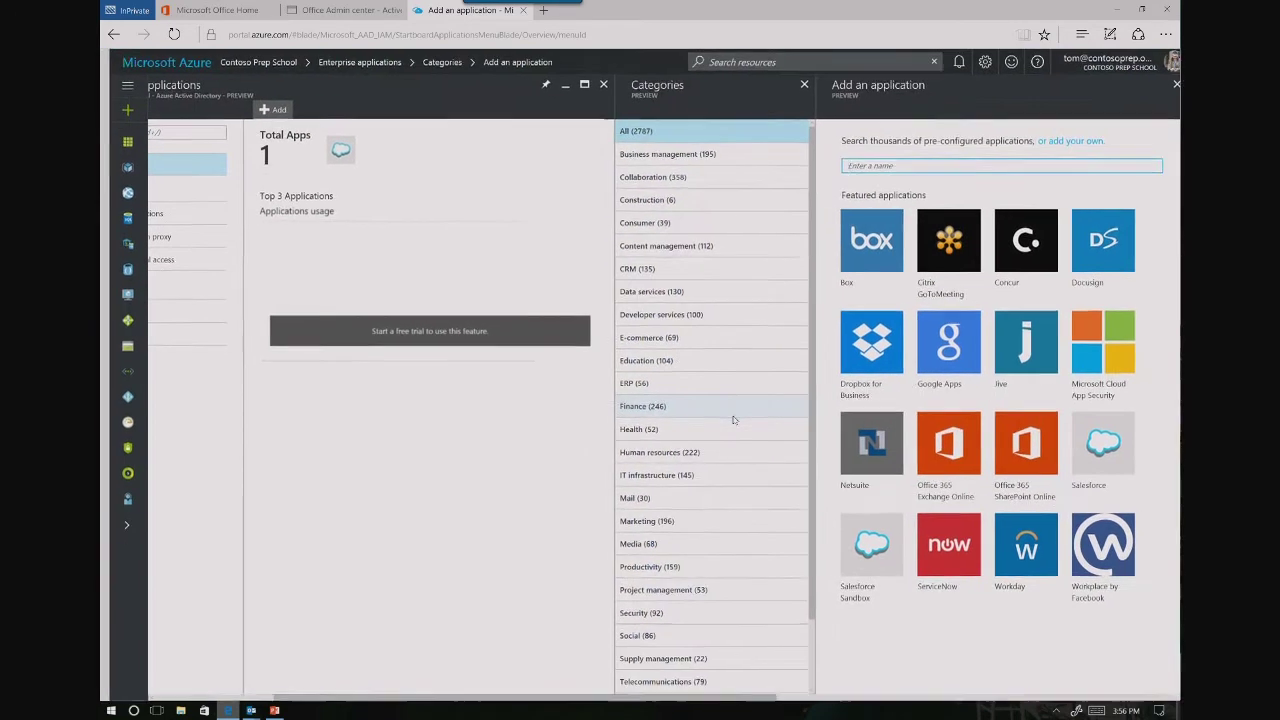
click(864, 165)
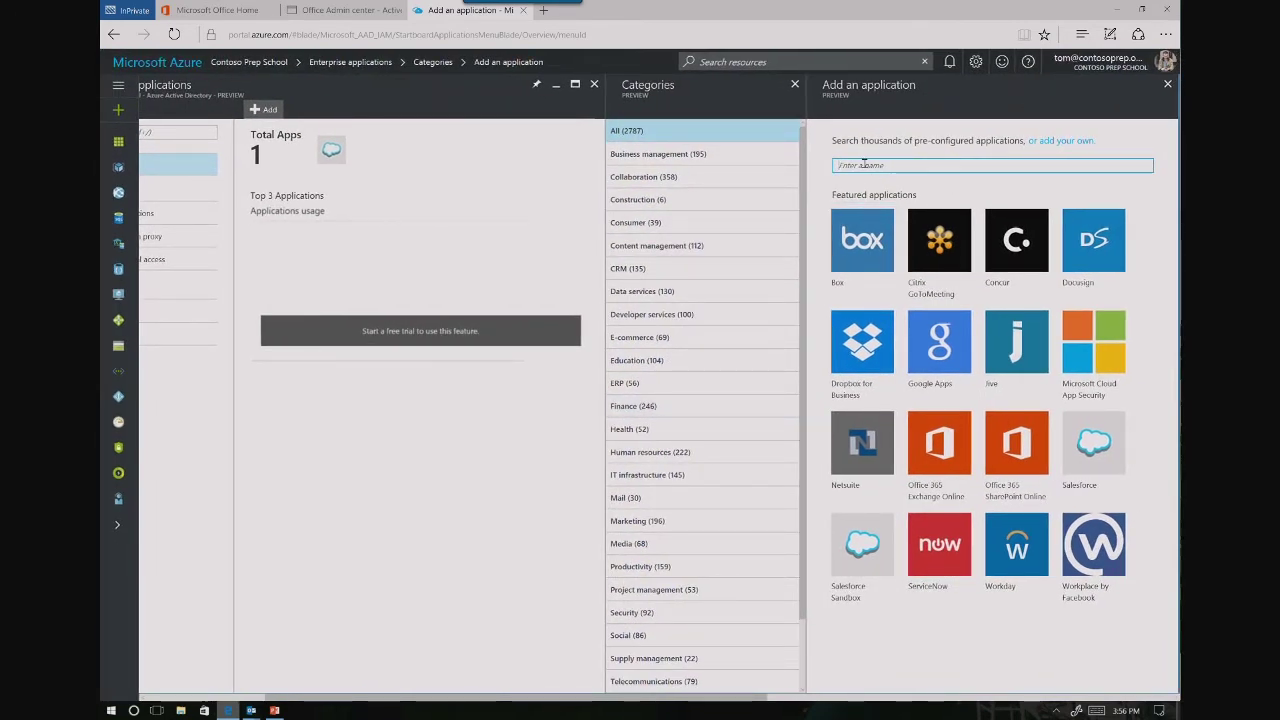
text(Drop)
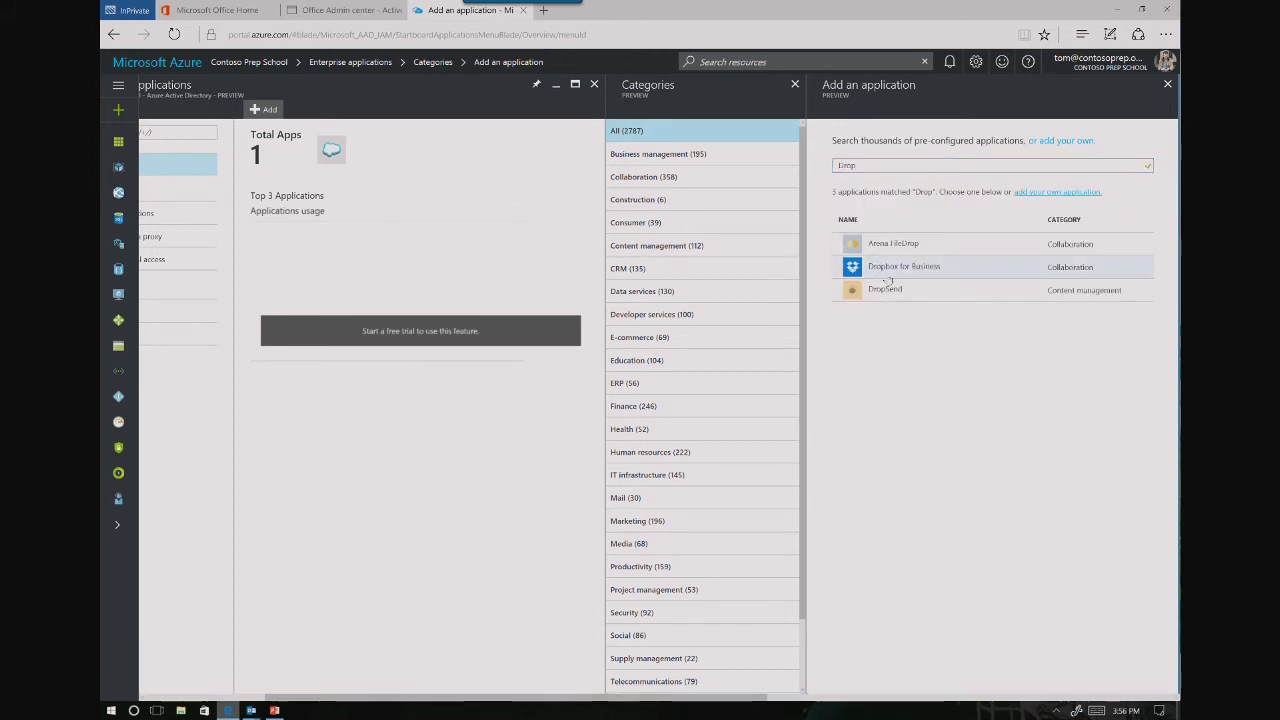
click(886, 279)
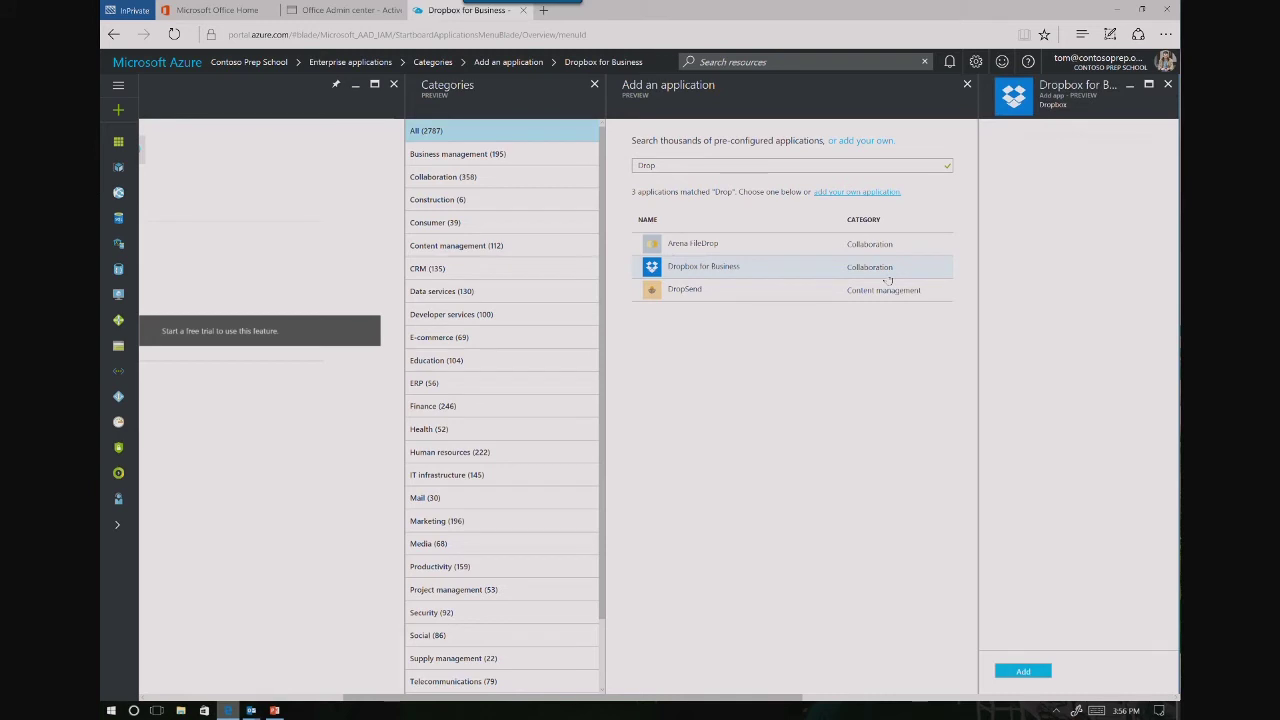
click(1016, 678)
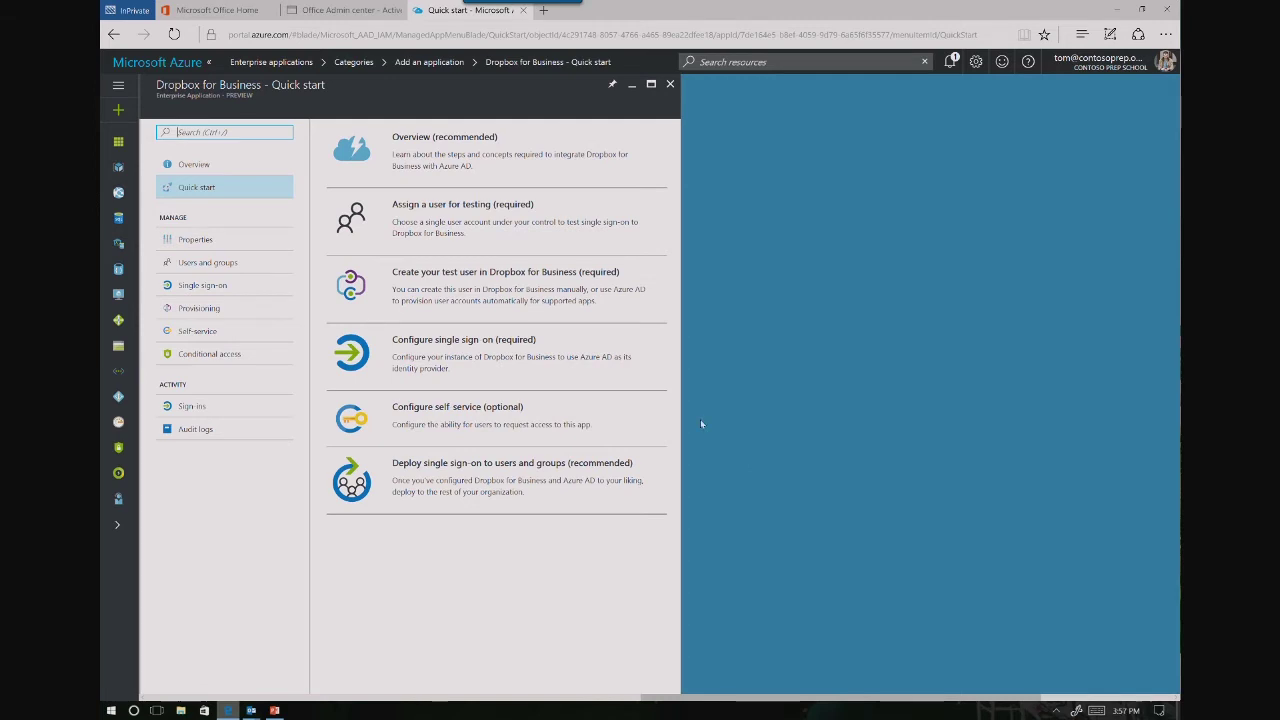
click(587, 379)
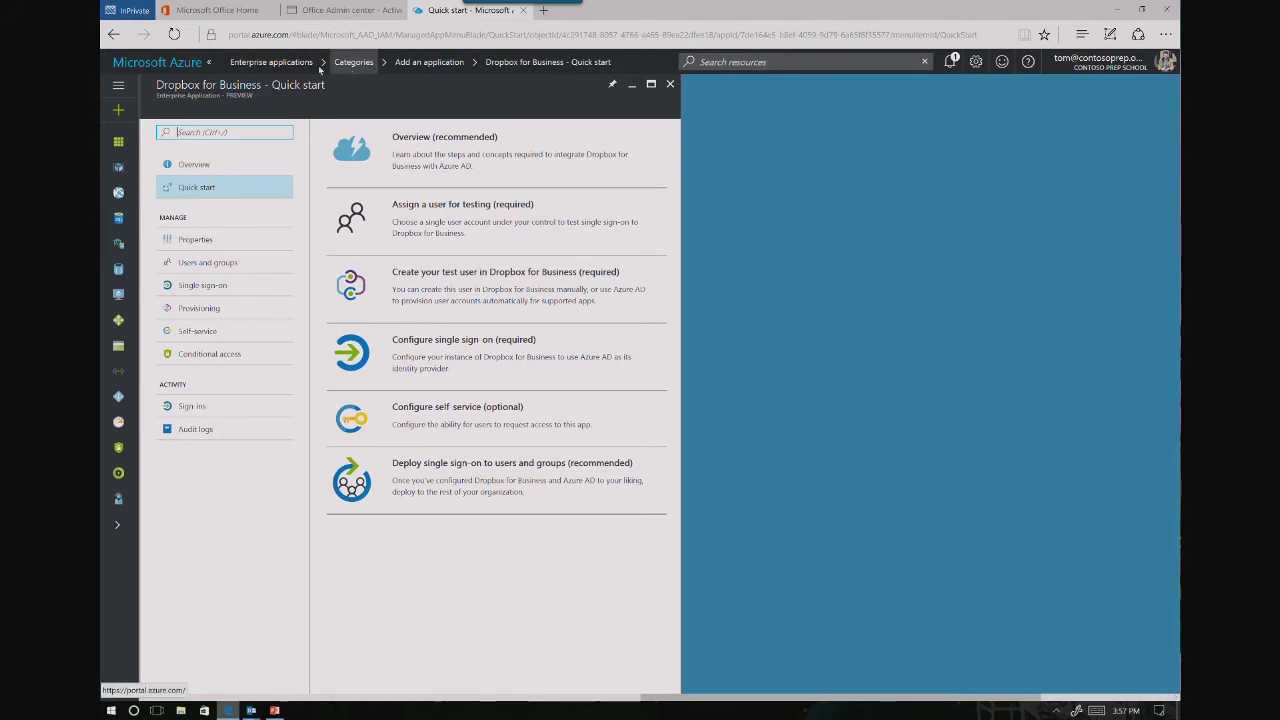
Begin editing company branding for the Contoso Prep School directory
click(272, 62)
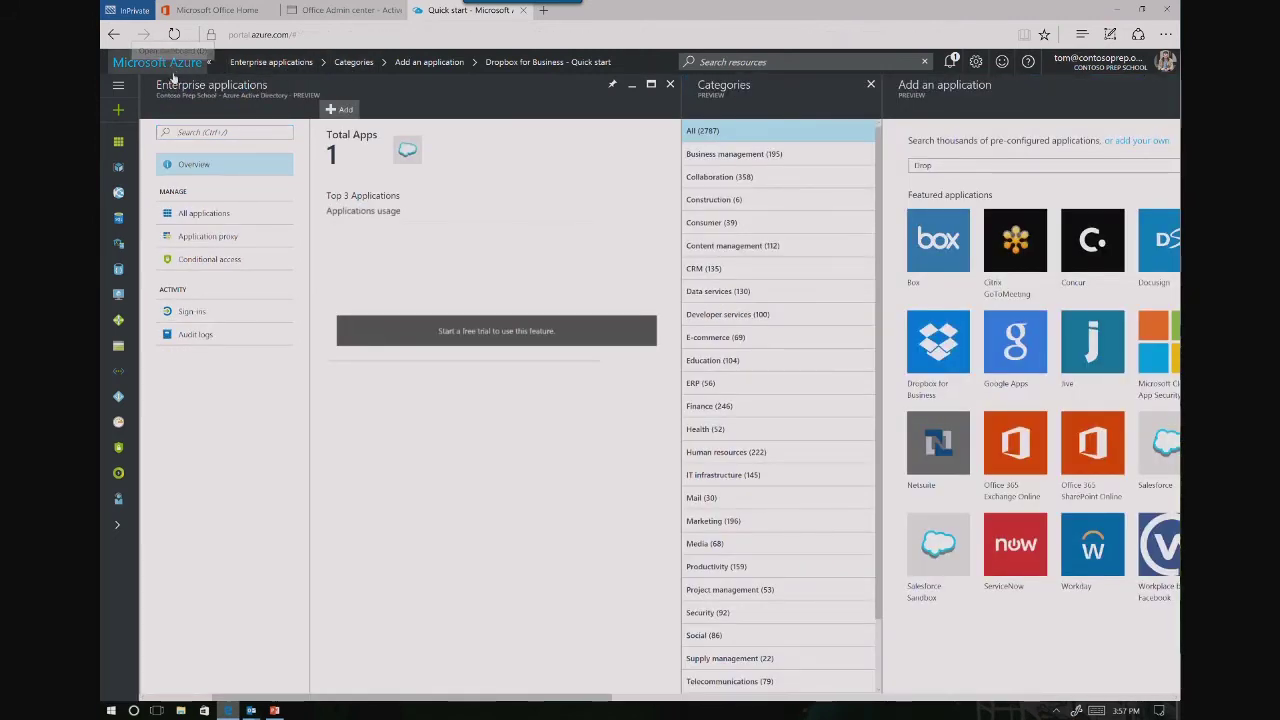
click(172, 72)
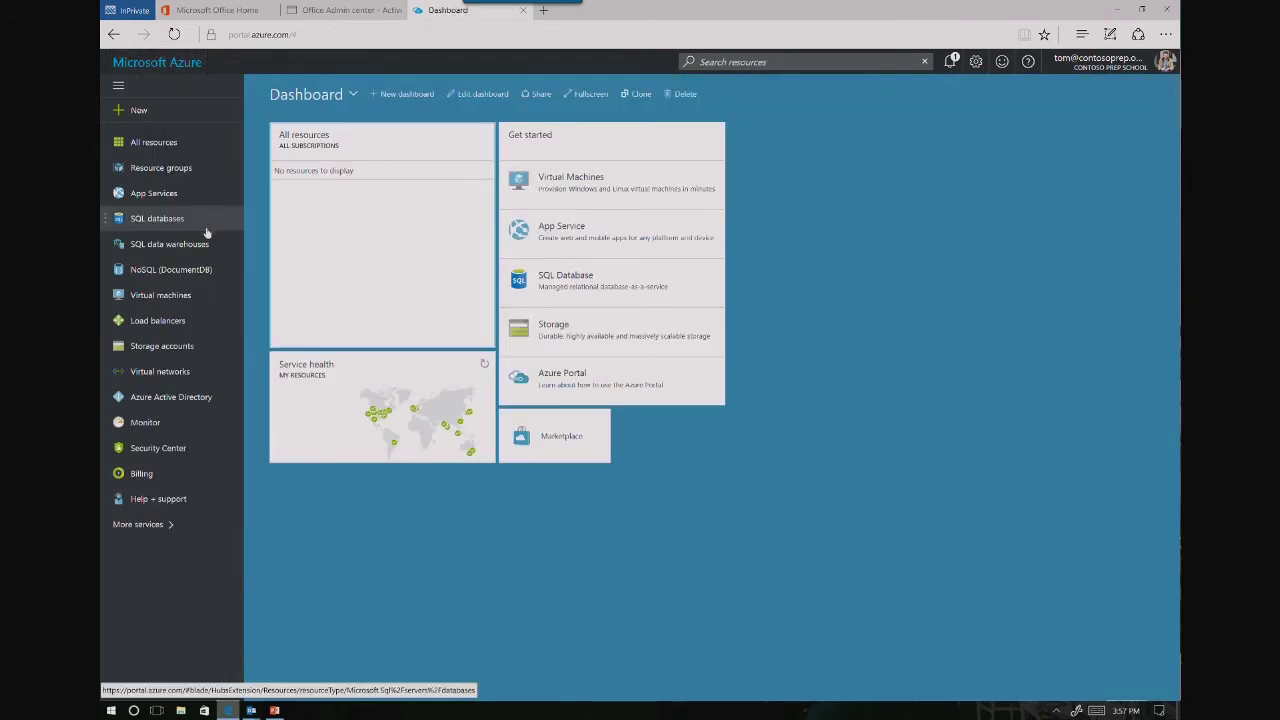
click(166, 400)
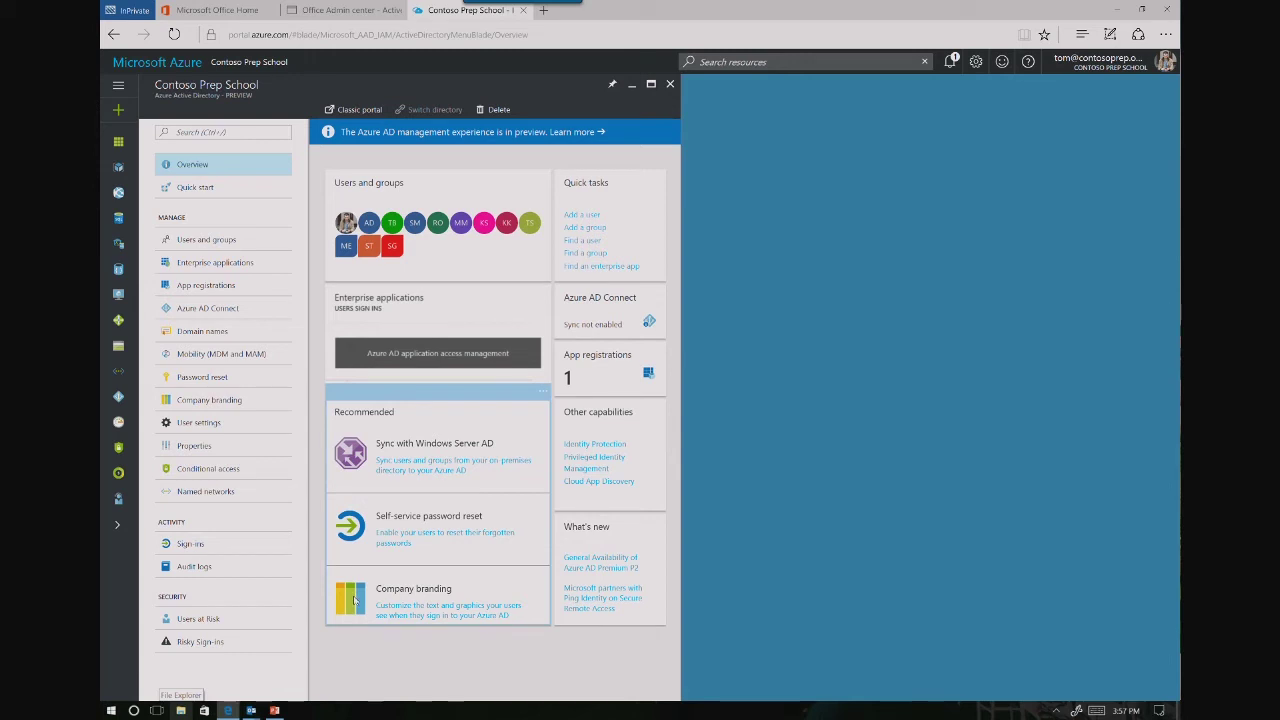
click(215, 400)
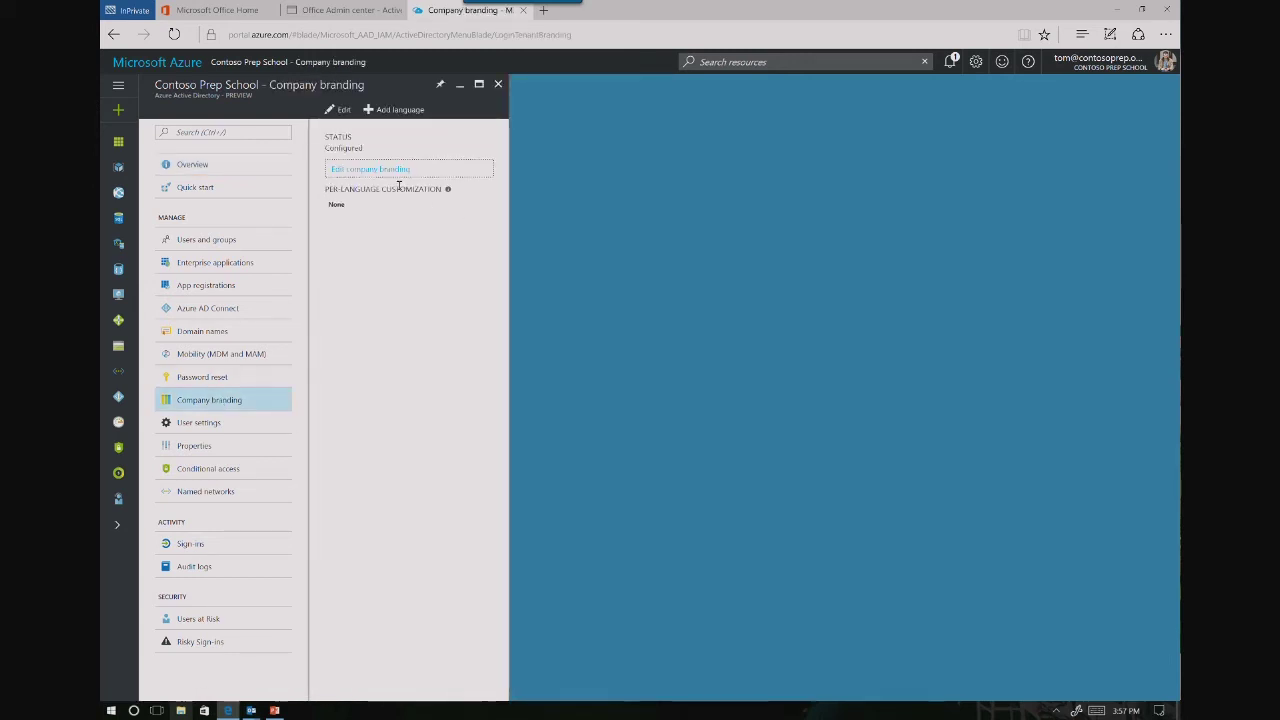
click(383, 169)
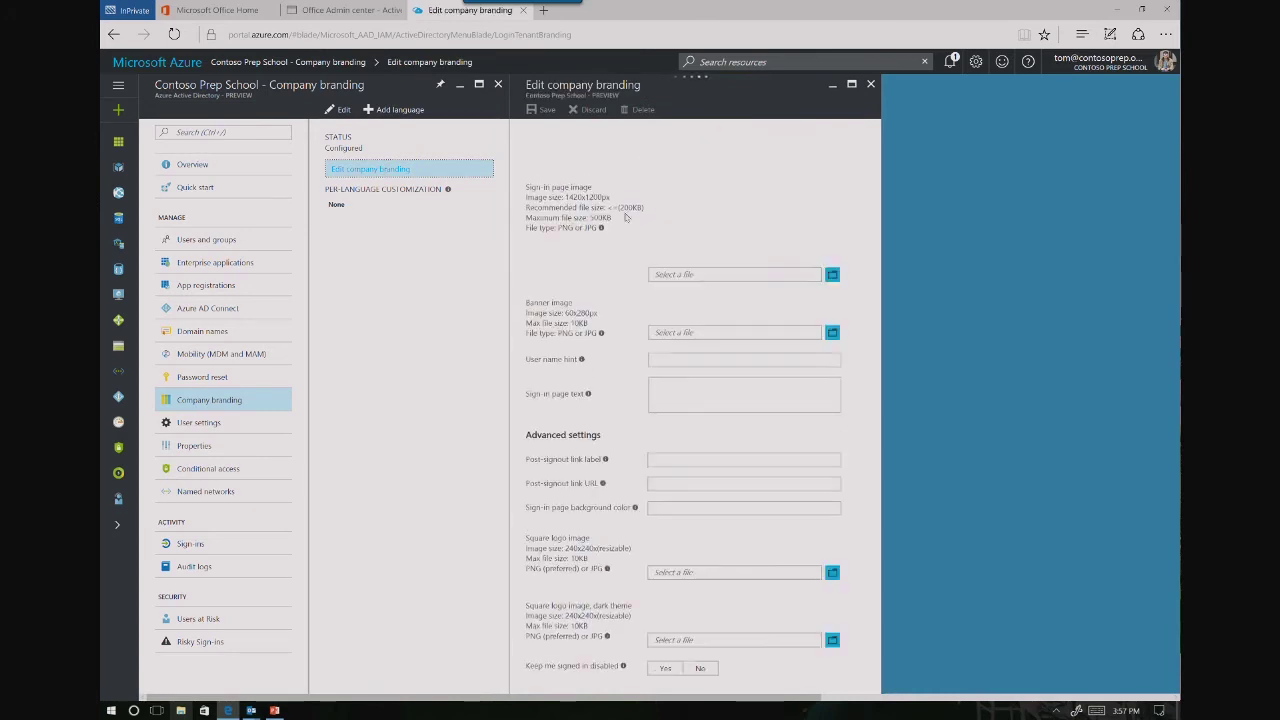
Set the Chicago sign-in image, contoso banner logo, Keep me signed in disabled to No, and save
click(833, 275)
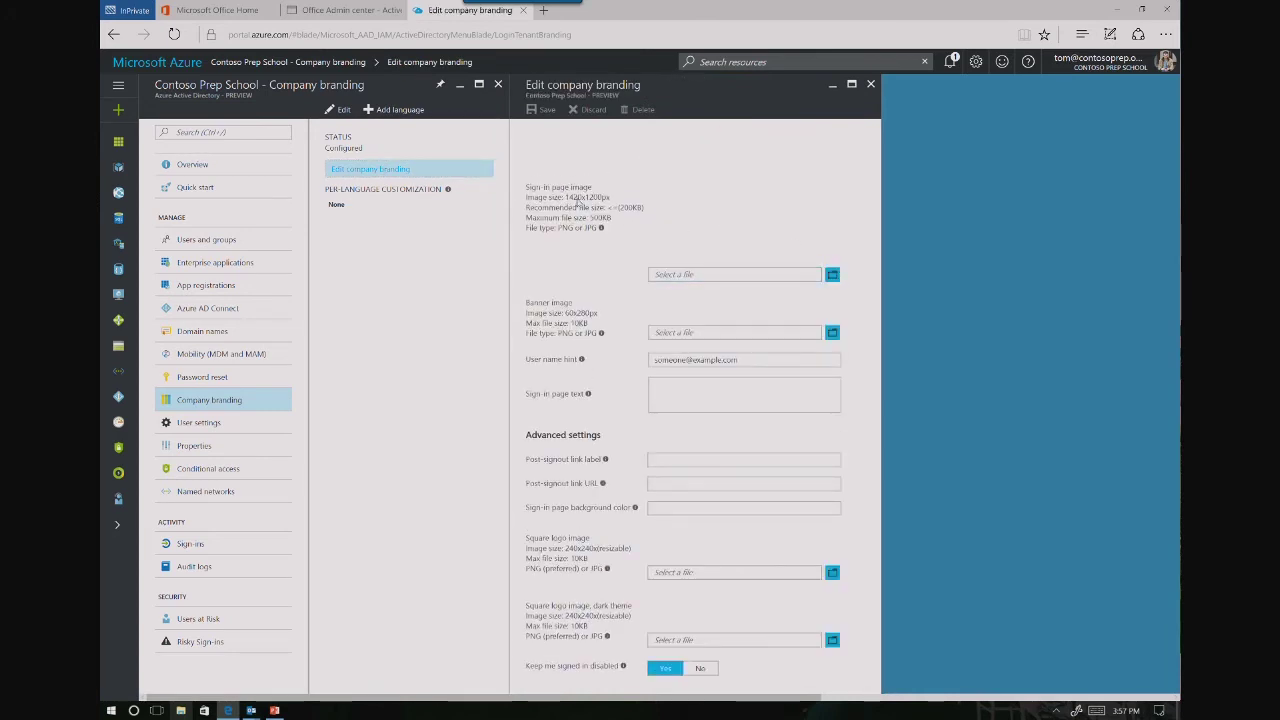
double_click(320, 100)
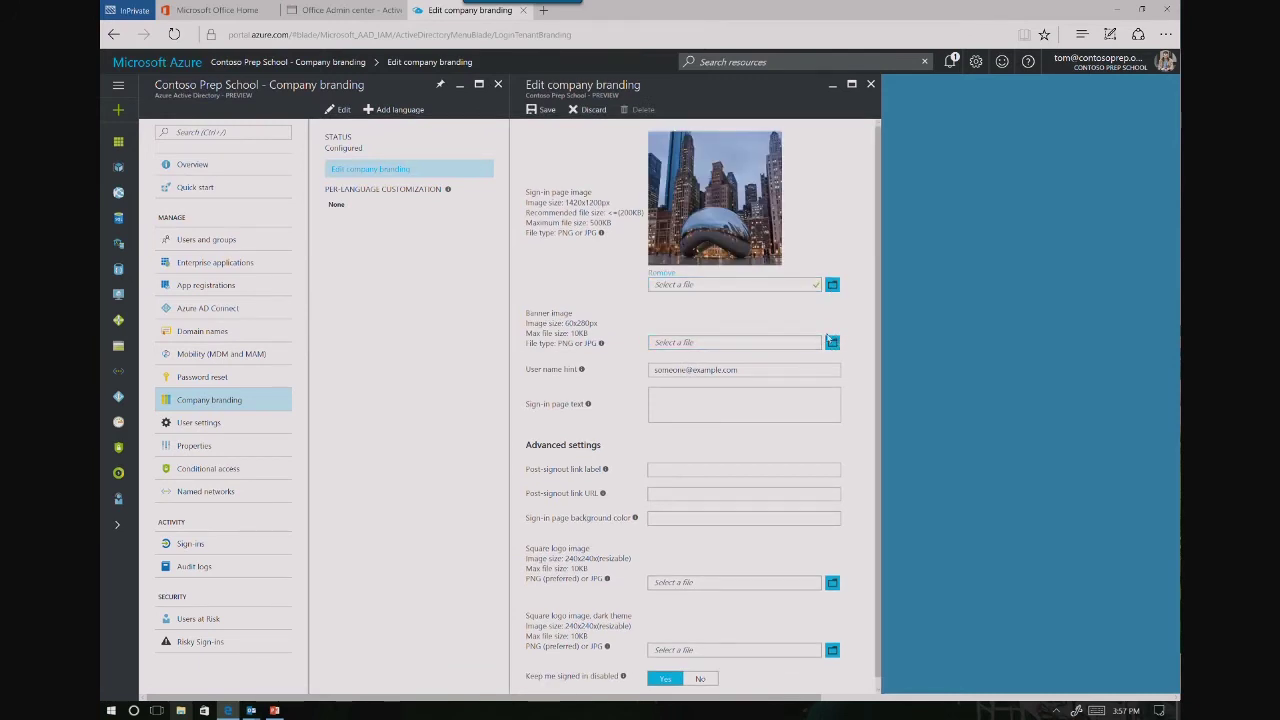
click(832, 343)
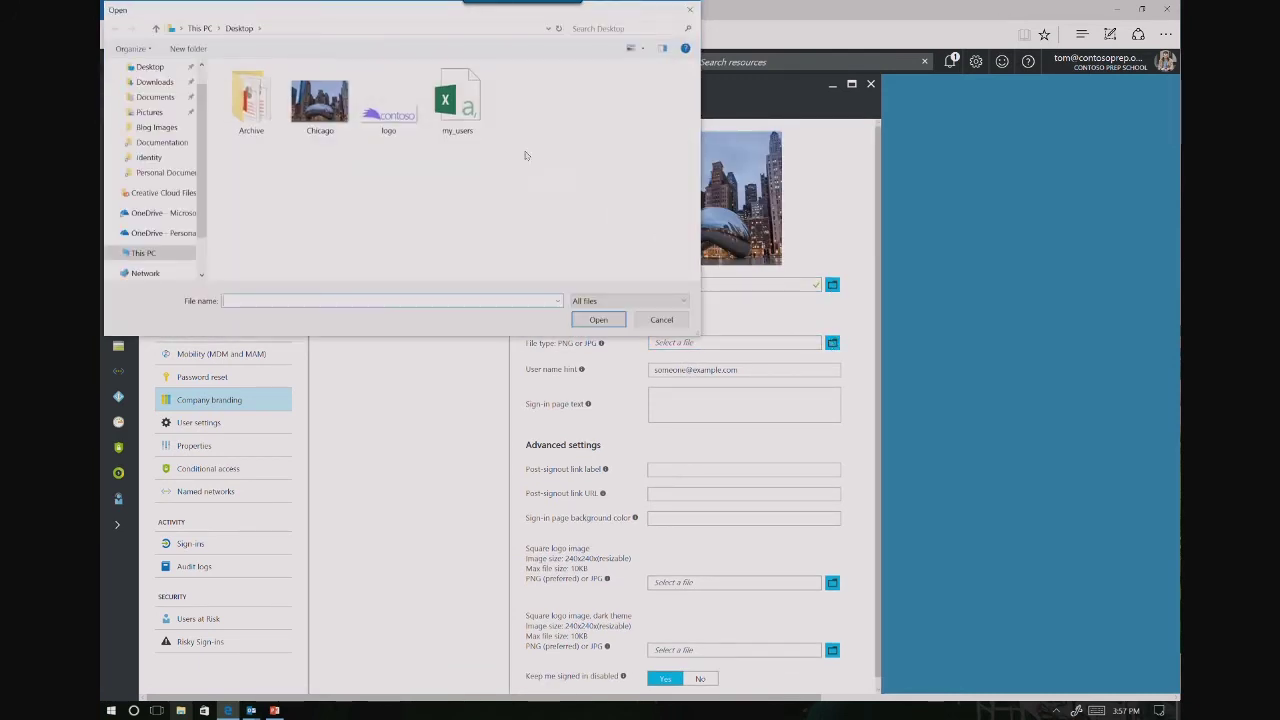
double_click(397, 112)
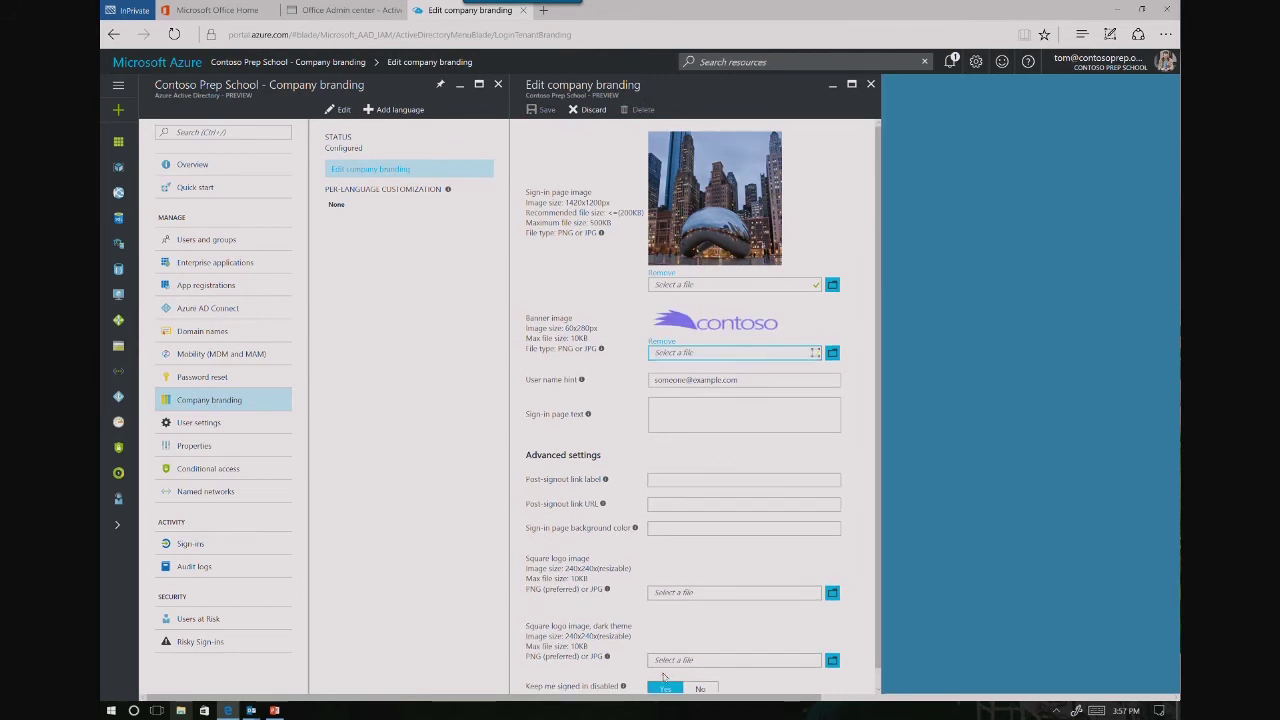
drag(662, 687, 787, 559)
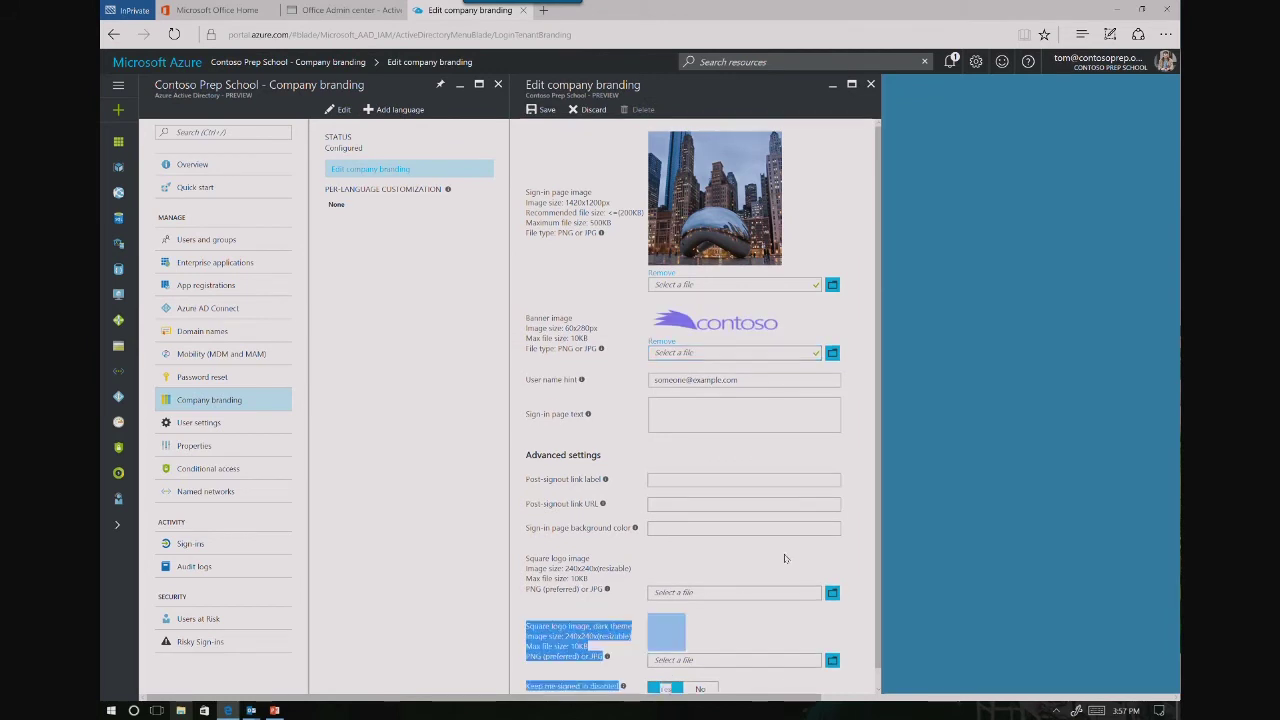
click(705, 681)
scroll(705, 681, down, 1)
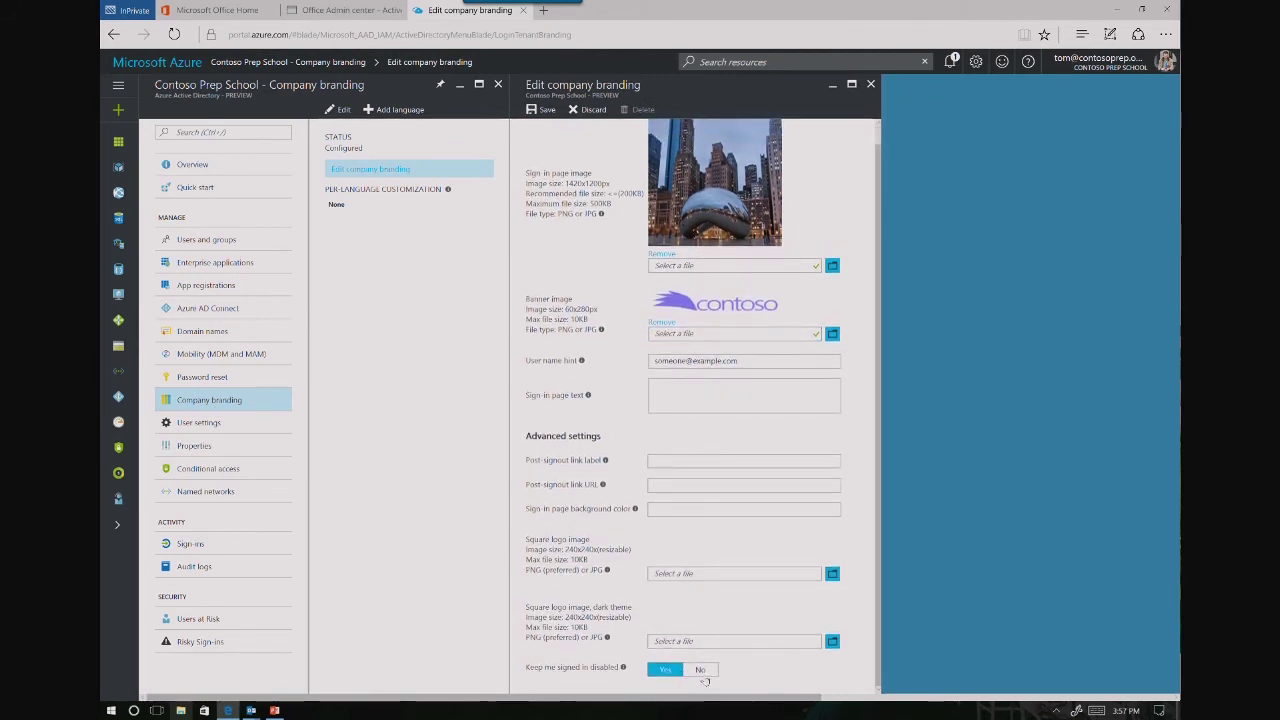
click(702, 671)
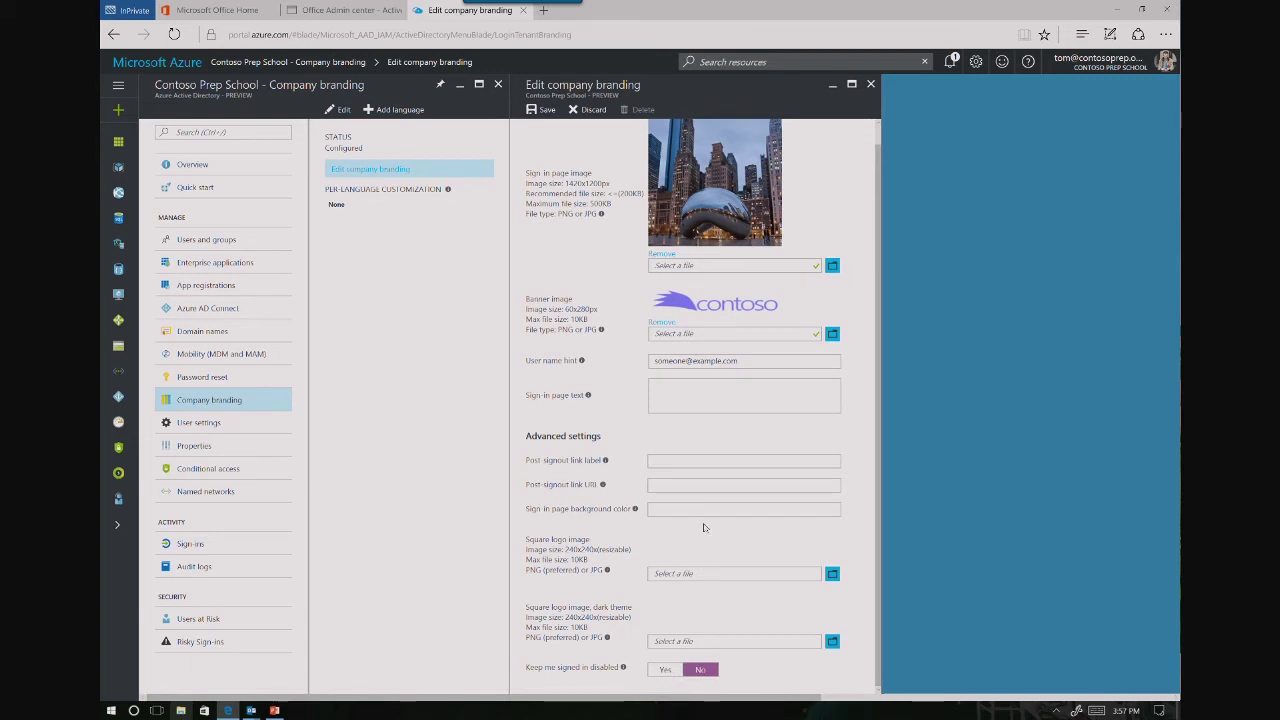
click(538, 110)
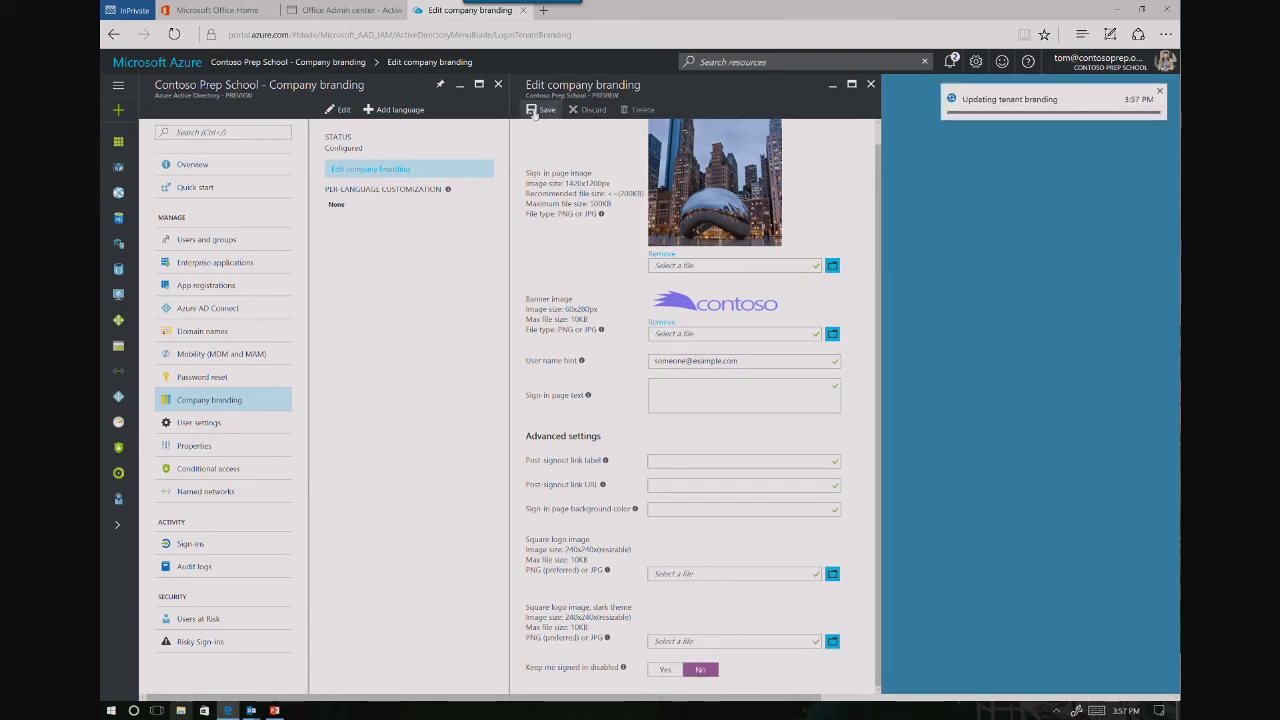